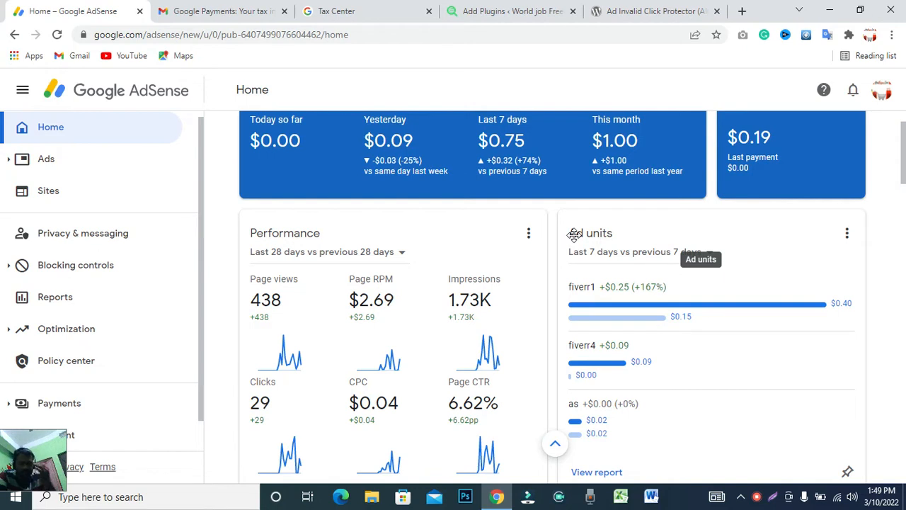
# Step: Switch to the WordPress Add Plugins page and copy the search term "Ad Invalid Click Protector"
pyautogui.scroll(1, 568, 256)
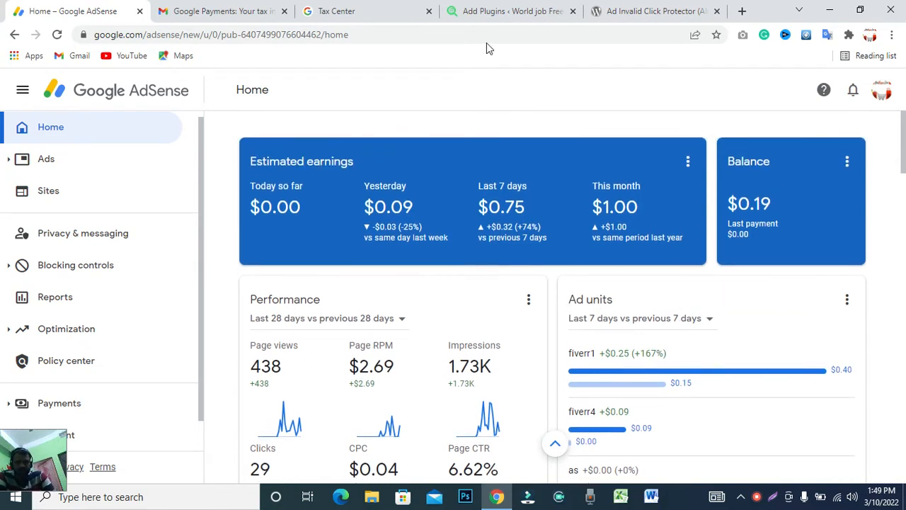
pyautogui.click(520, 21)
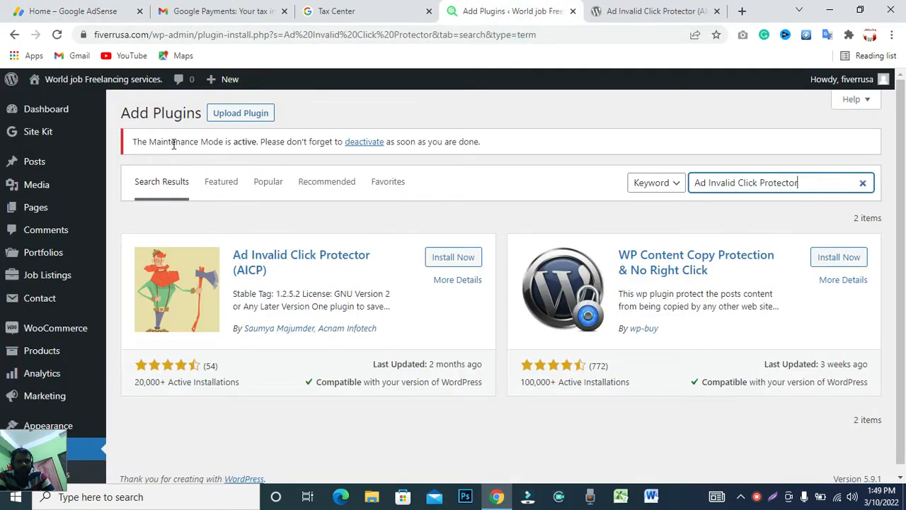
pyautogui.scroll(-2, 115, 421)
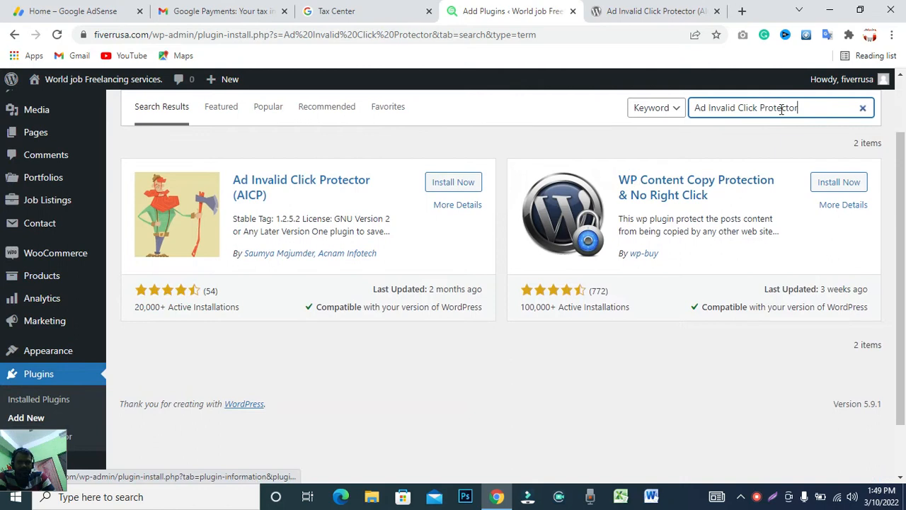
pyautogui.tripleClick(782, 108)
pyautogui.rightClick(782, 108)
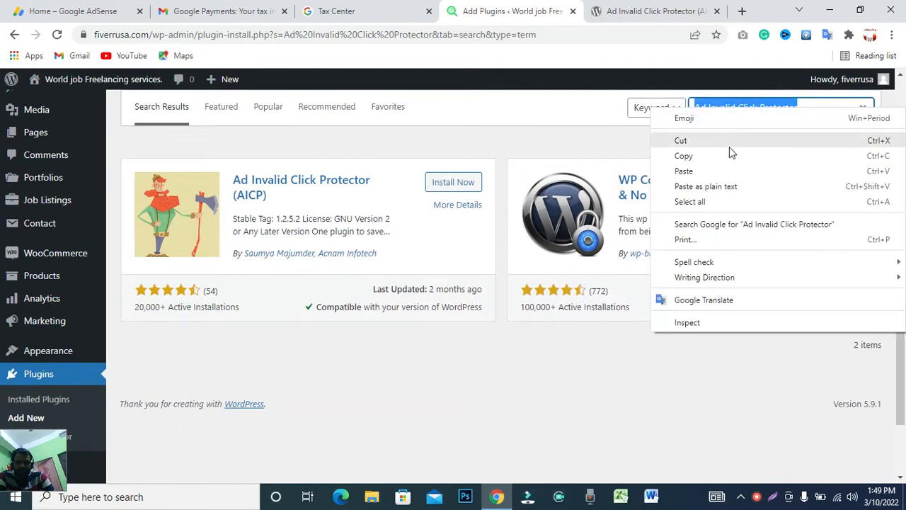
pyautogui.click(699, 162)
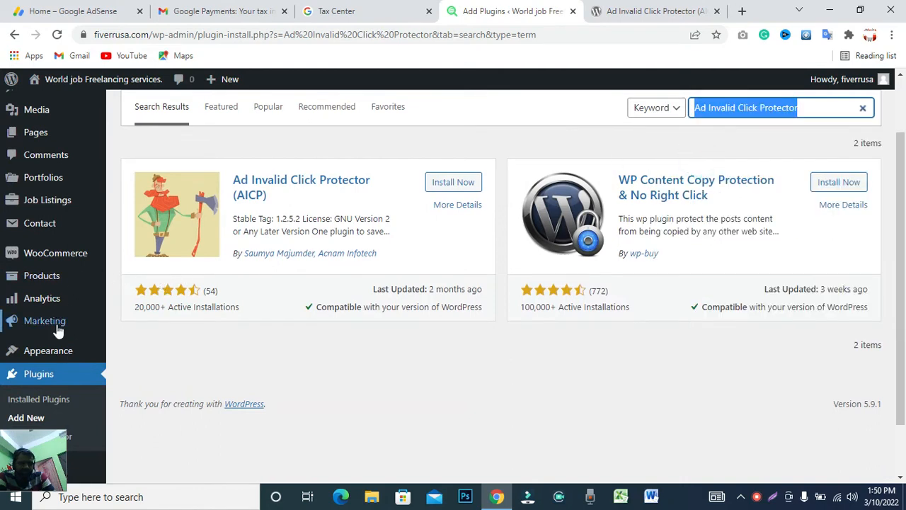
# Step: Start a new plugin addition from the installed plugins list and search for "Ad Invalid Click Protector"
pyautogui.click(38, 373)
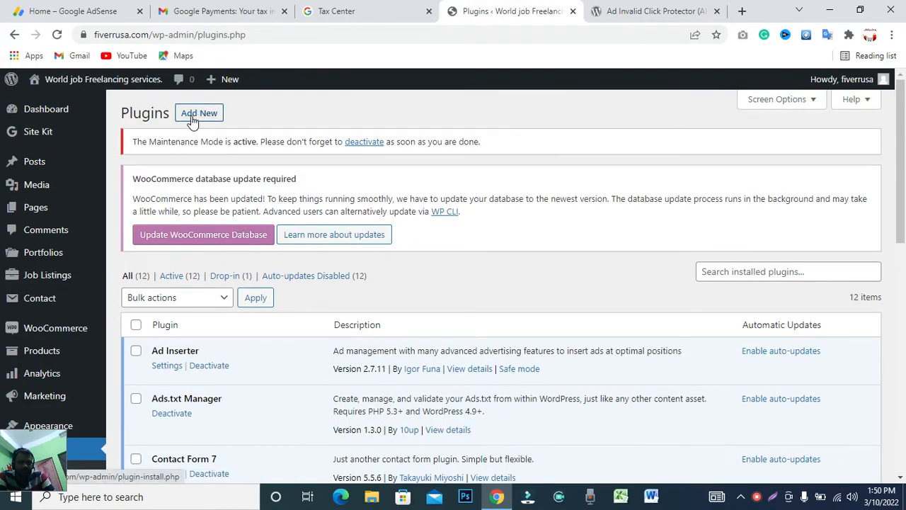
pyautogui.click(193, 119)
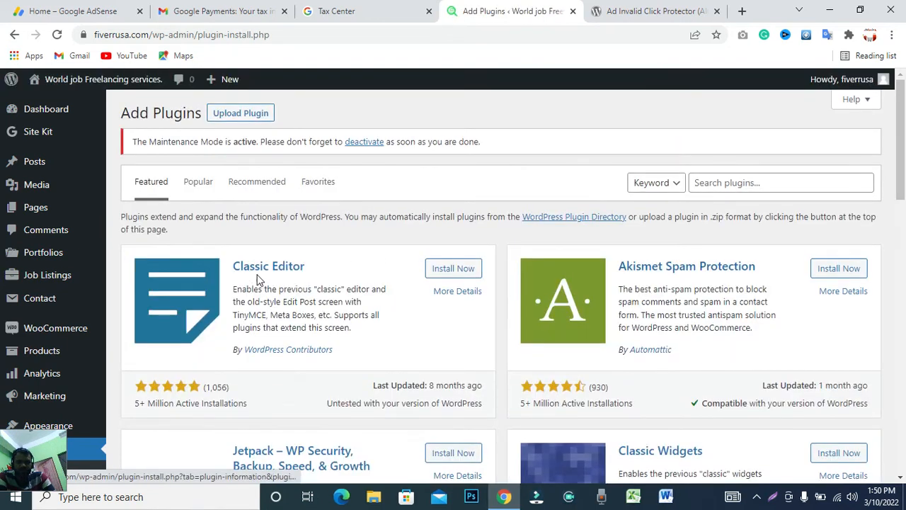
pyautogui.click(734, 183)
pyautogui.rightClick(733, 184)
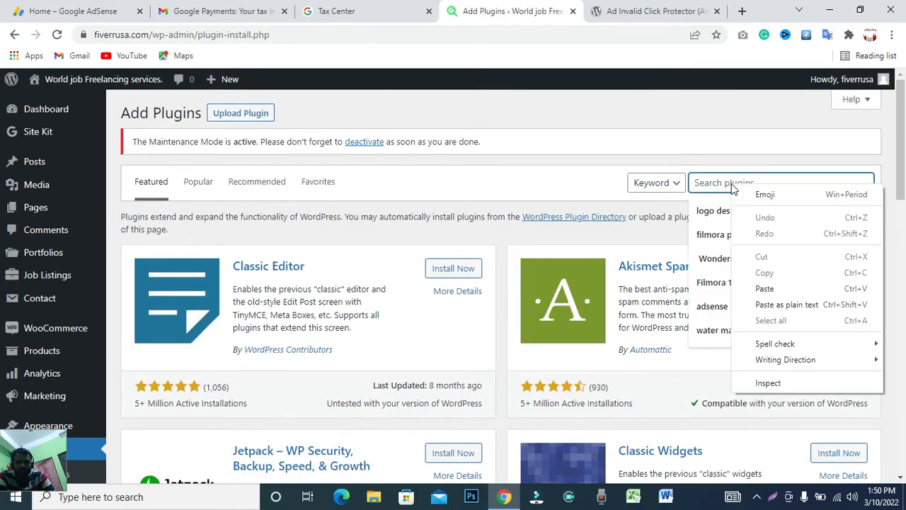
pyautogui.click(768, 289)
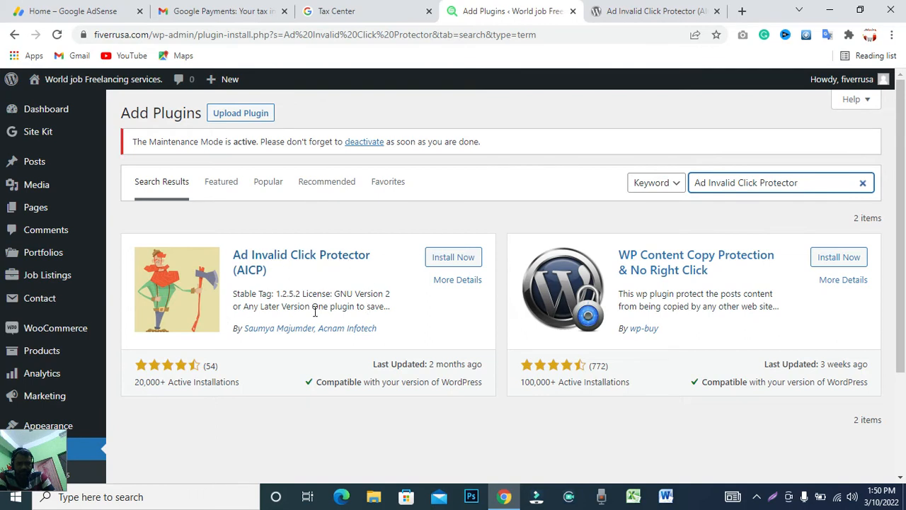
# Step: Install and activate the Ad Invalid Click Protector (AICP) plugin
pyautogui.click(457, 260)
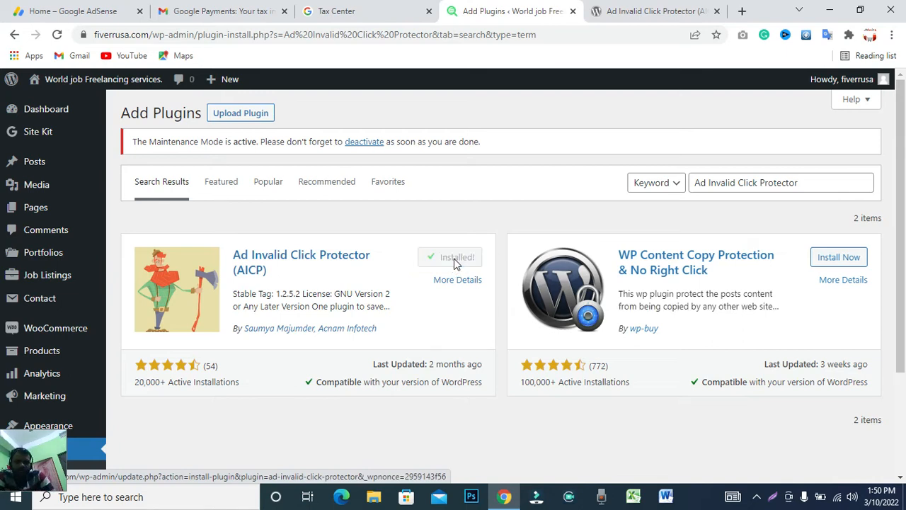
pyautogui.click(458, 258)
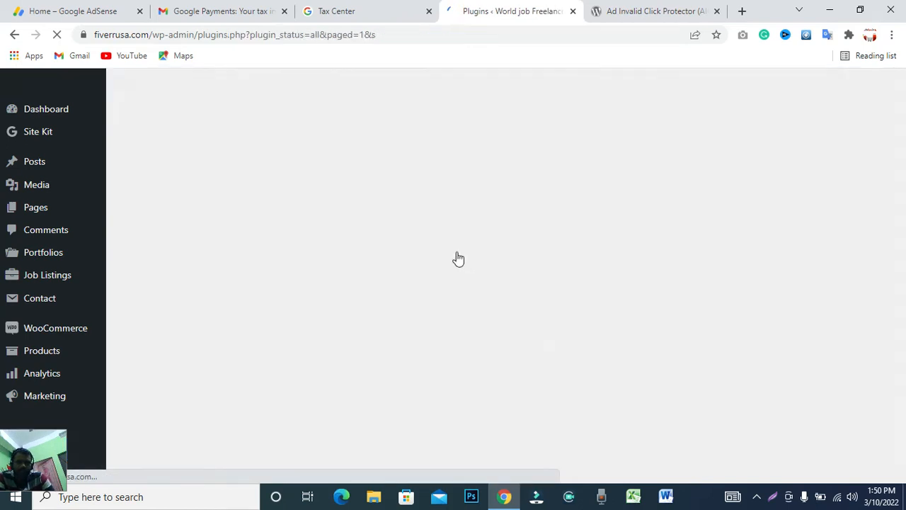
# Step: Open the General Settings page of the AdSense Invalid Click Protector plugin
pyautogui.scroll(-4, 396, 290)
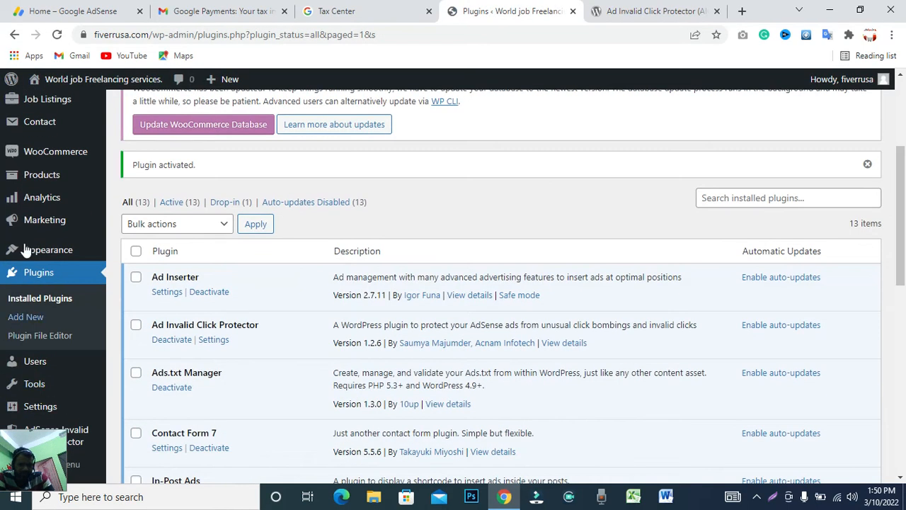
pyautogui.scroll(-1, 35, 311)
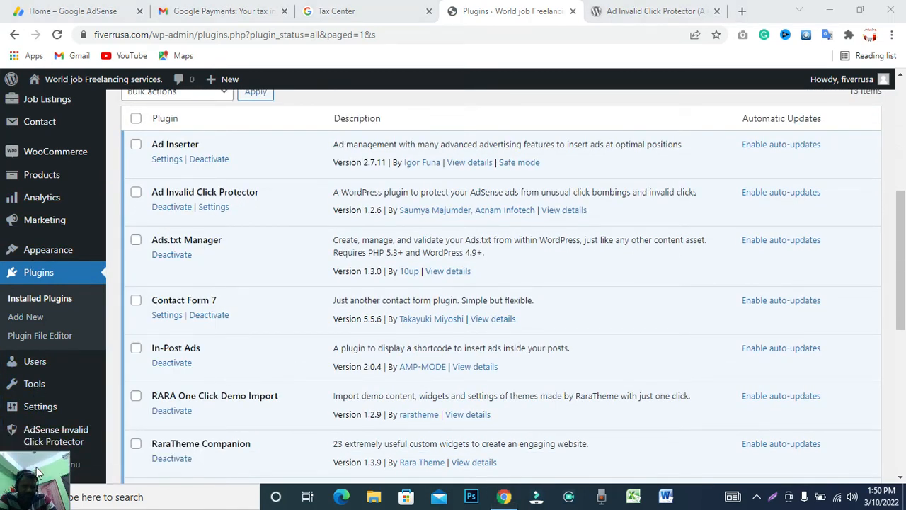
pyautogui.moveTo(40, 438)
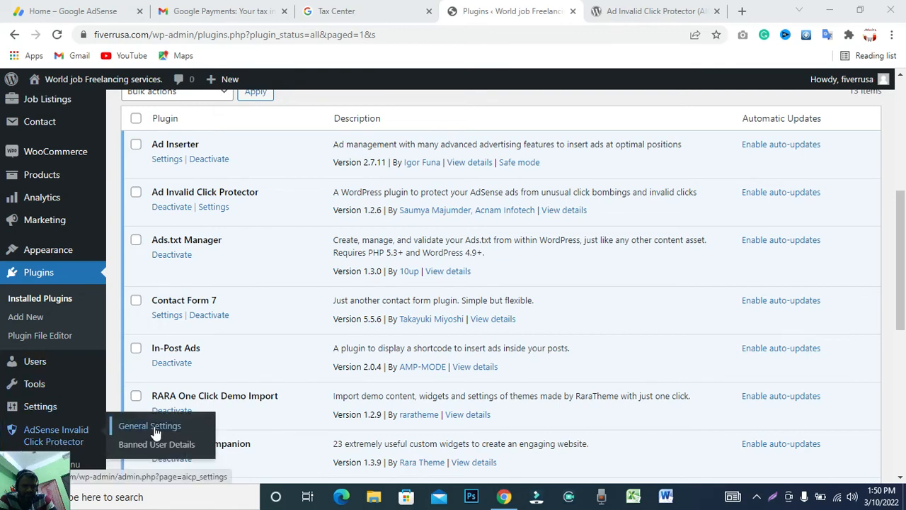
pyautogui.click(154, 427)
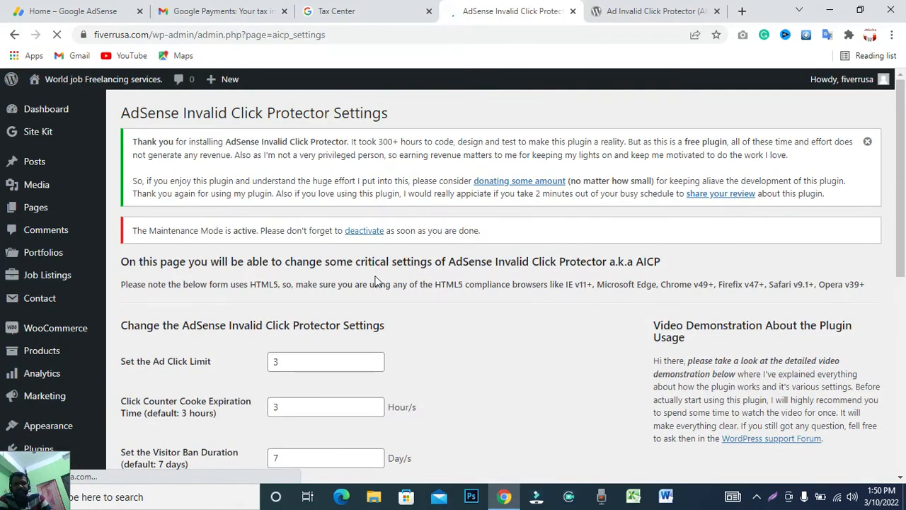
# Step: Set the ad click limit to 2 in the AdSense Invalid Click Protector settings
pyautogui.scroll(-1, 414, 278)
pyautogui.scroll(-1, 414, 278)
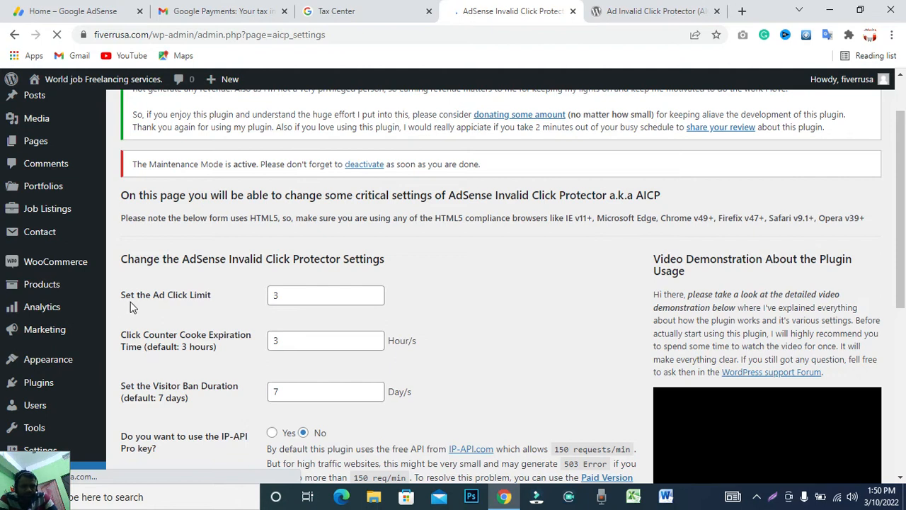
pyautogui.click(288, 296)
pyautogui.press('BackSpace')
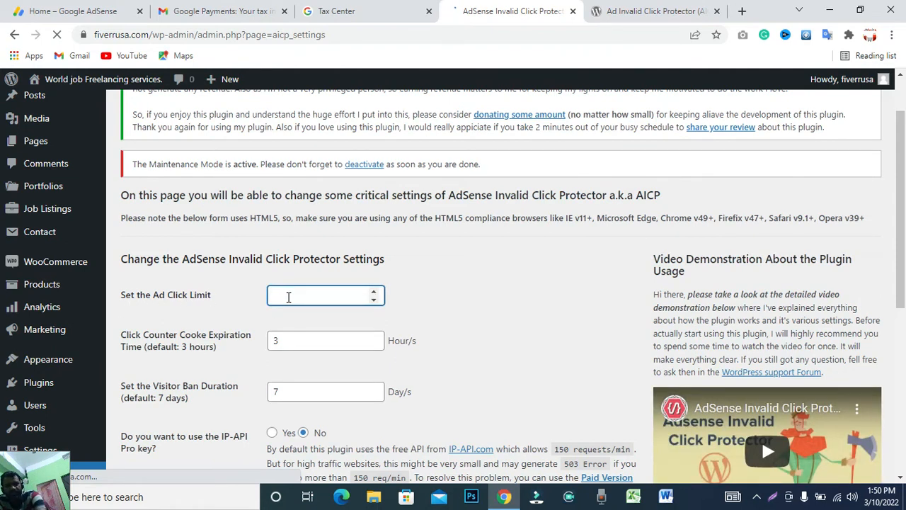
pyautogui.write('2')
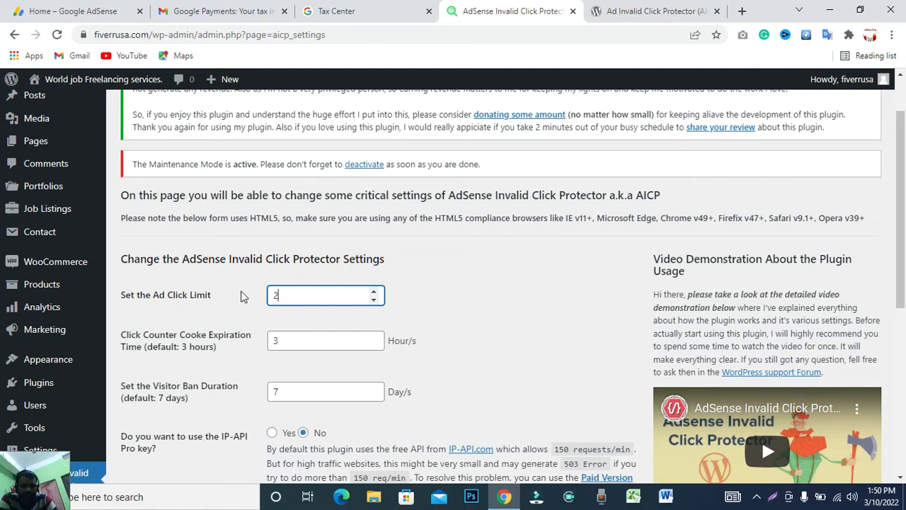
# Step: Set the click counter cookie expiration time to 24 hours
pyautogui.scroll(-1, 237, 296)
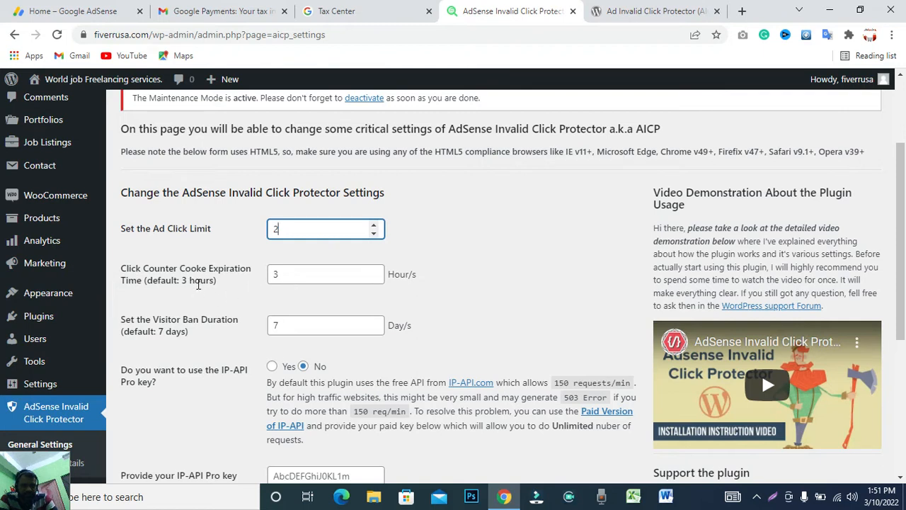
pyautogui.click(289, 274)
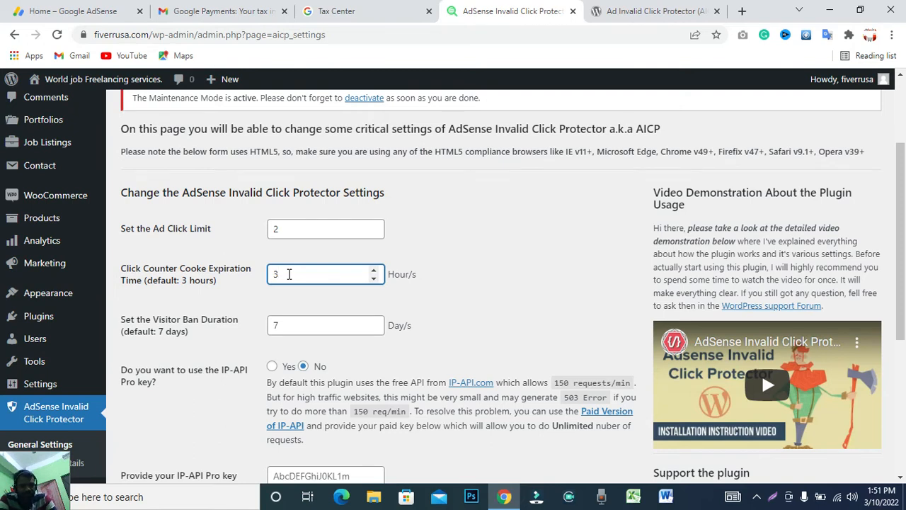
pyautogui.press('BackSpace')
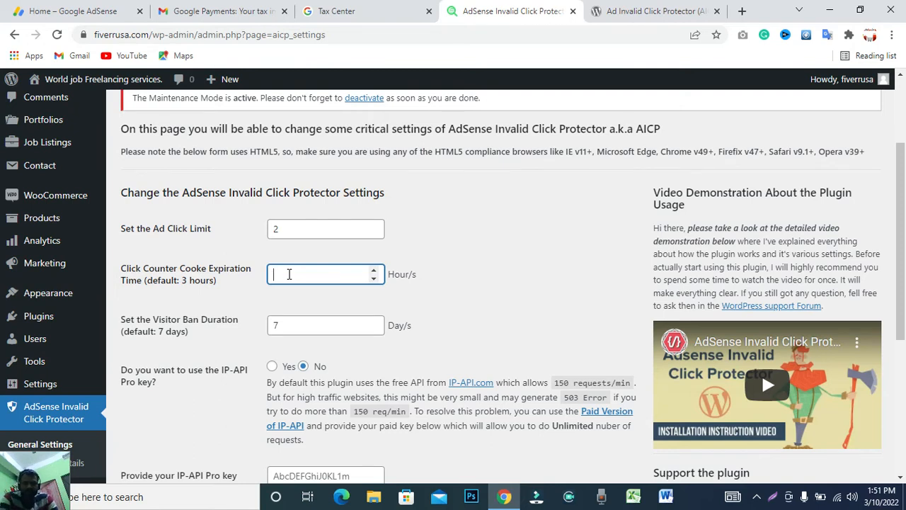
pyautogui.write('24')
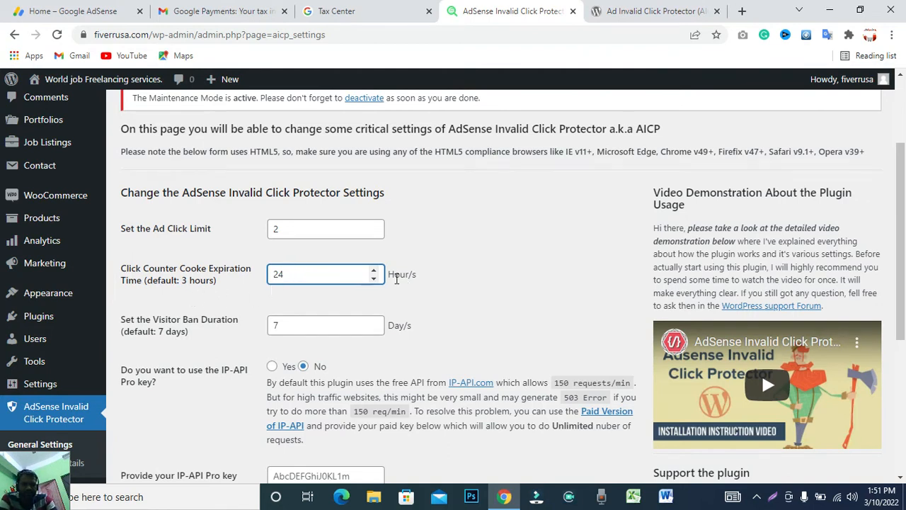
pyautogui.moveTo(394, 276); pyautogui.dragTo(431, 277)
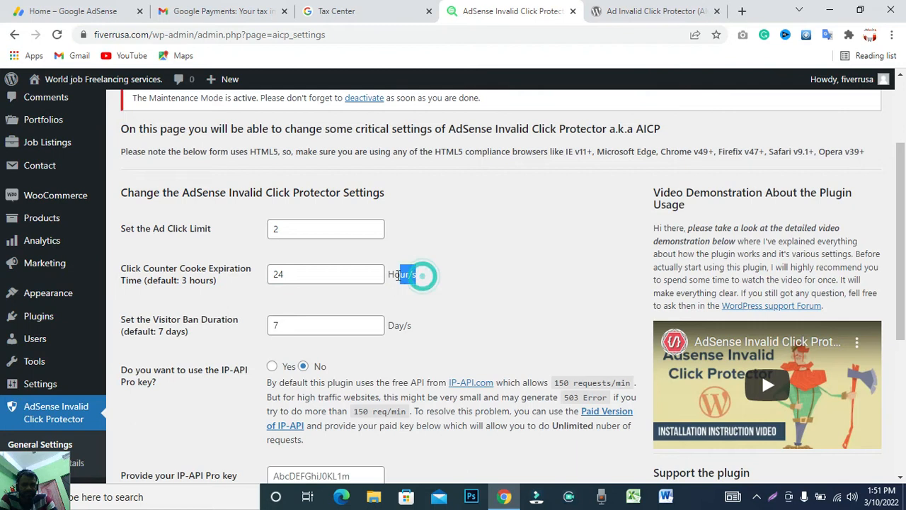
pyautogui.click(487, 278)
pyautogui.click(293, 275)
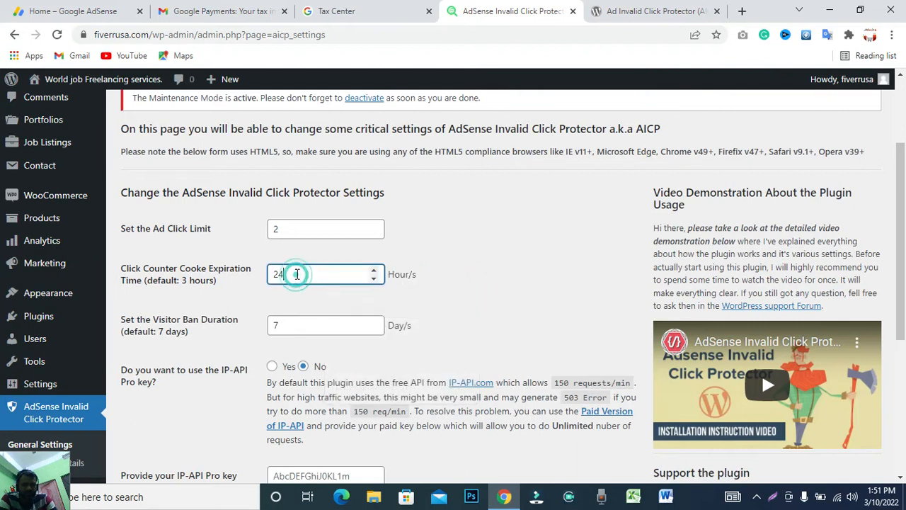
pyautogui.click(494, 278)
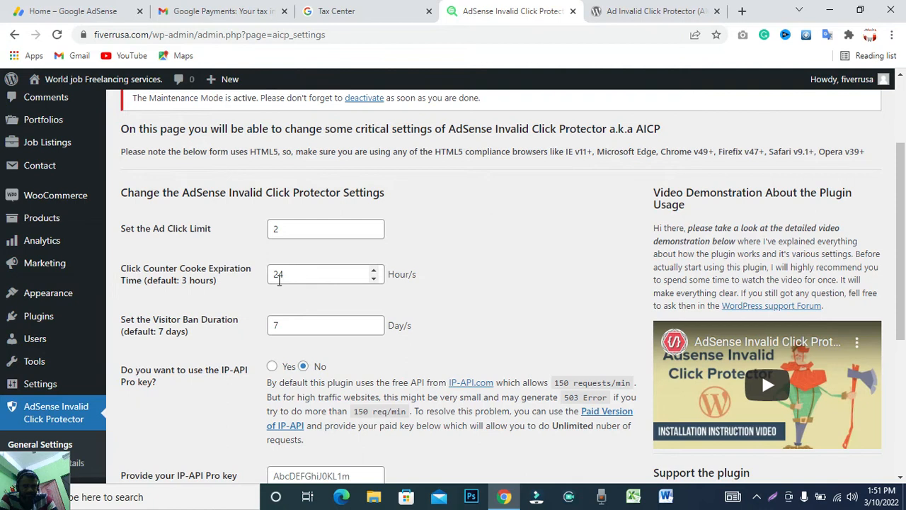
# Step: Set the visitor ban duration to 1 day
pyautogui.moveTo(172, 341)
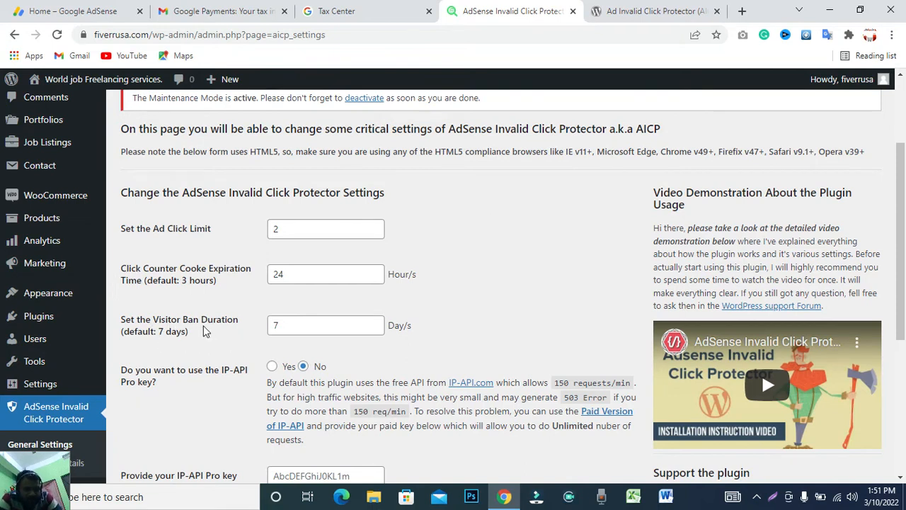
pyautogui.click(281, 326)
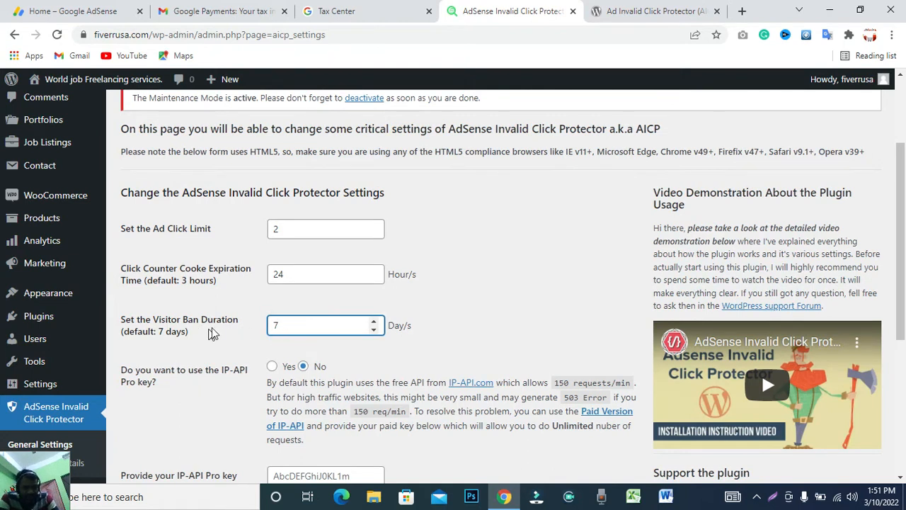
pyautogui.doubleClick(276, 324)
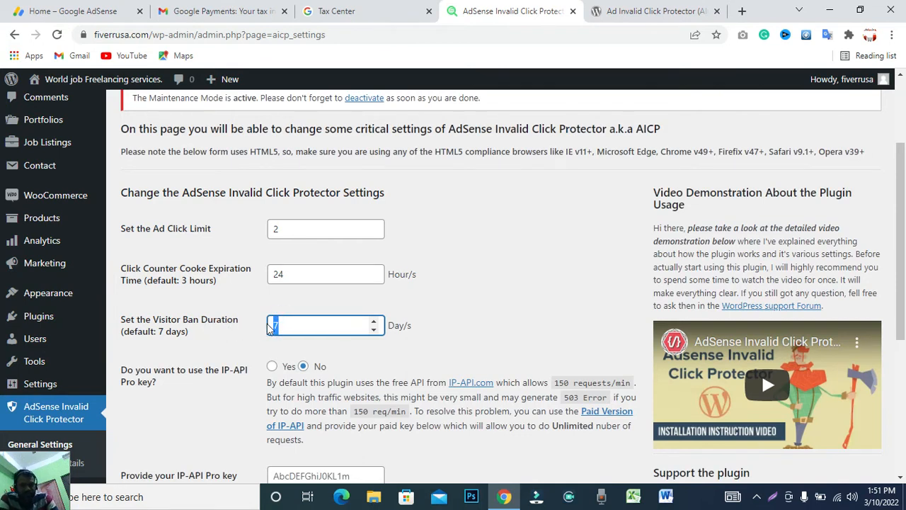
pyautogui.write('1')
pyautogui.click(497, 297)
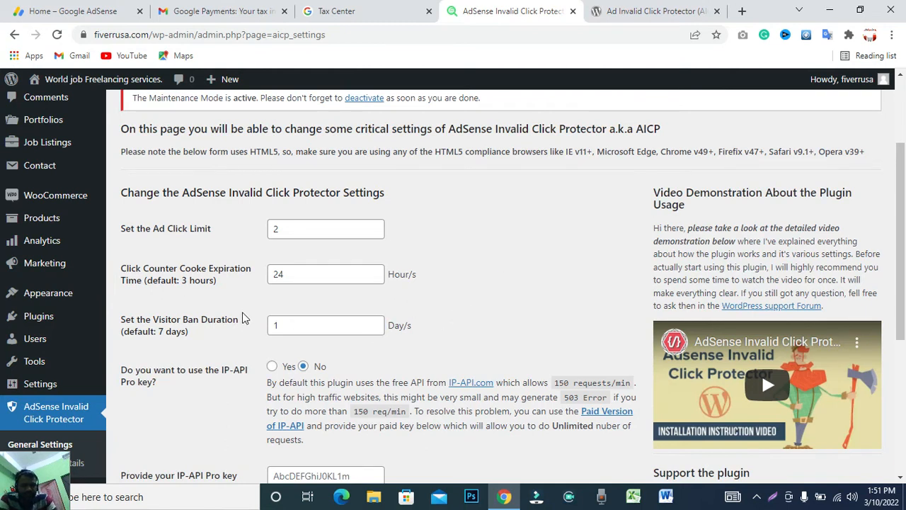
# Step: Choose Yes for using the IP-API Pro key
pyautogui.scroll(-2, 482, 303)
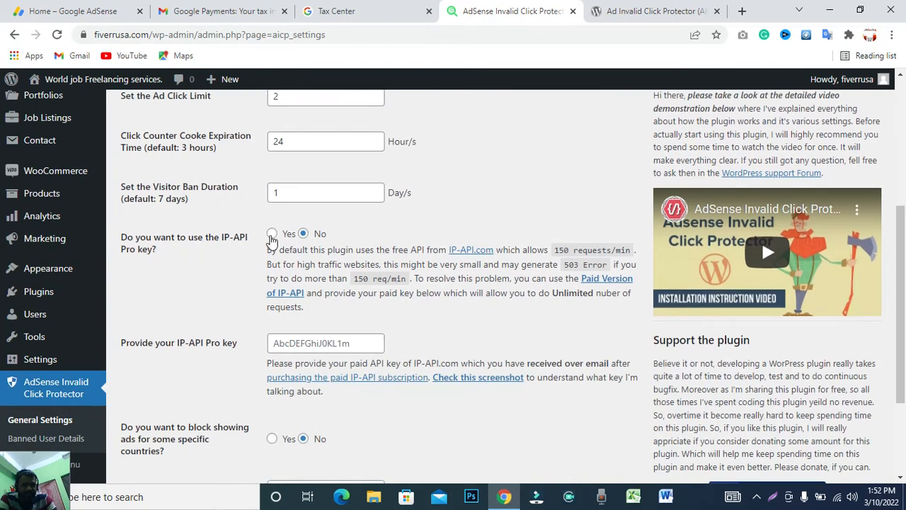
pyautogui.click(270, 234)
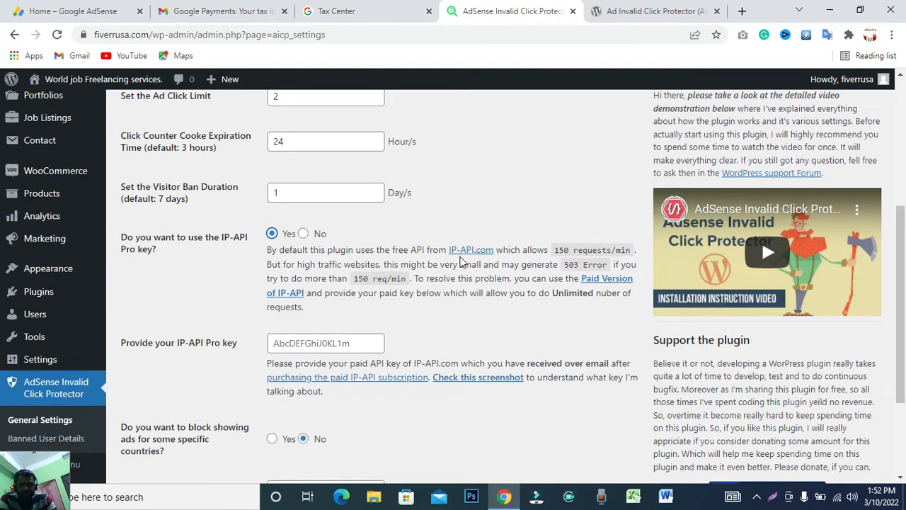
# Step: Open the linked IP-API.com website and look through its API demo and frequently asked questions
pyautogui.click(464, 254)
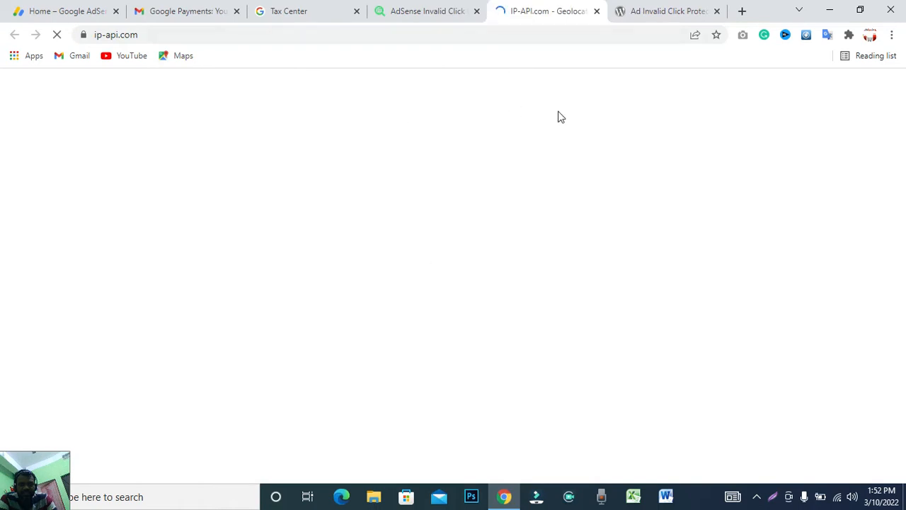
pyautogui.scroll(-5, 152, 417)
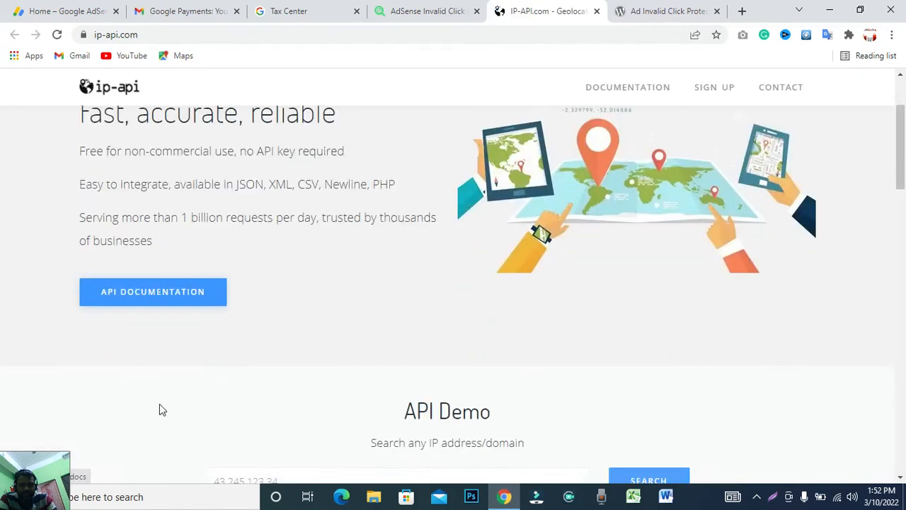
pyautogui.scroll(-10, 534, 251)
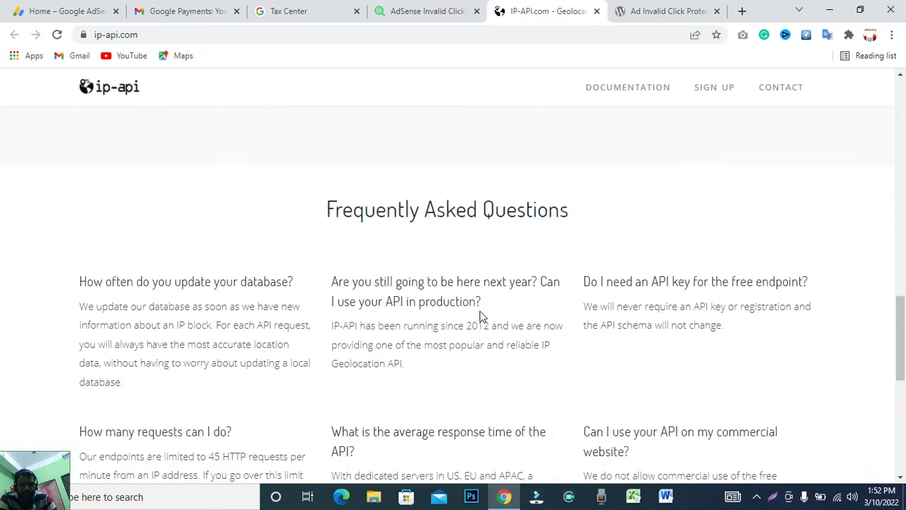
pyautogui.scroll(-5, 479, 316)
pyautogui.scroll(8, 326, 293)
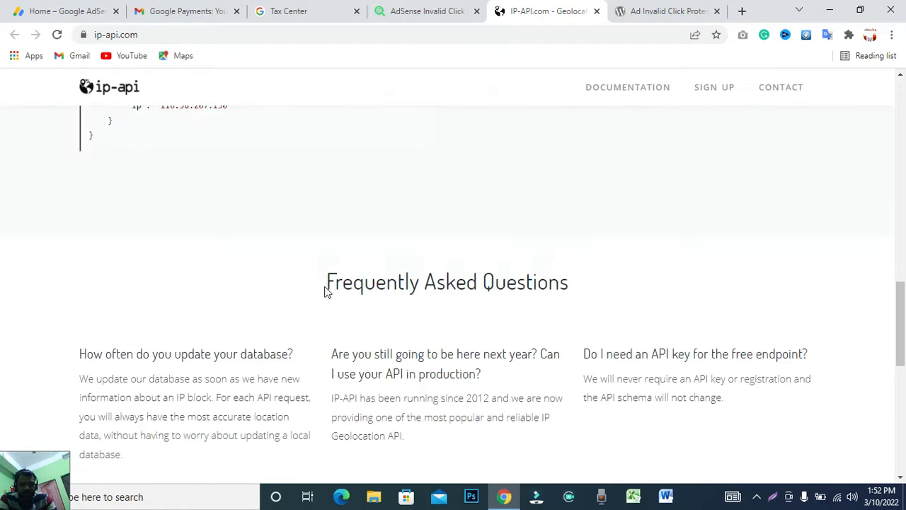
# Step: Return to the AdSense Invalid Click Protector settings and activate the IP-API Pro key field
pyautogui.scroll(10, 322, 287)
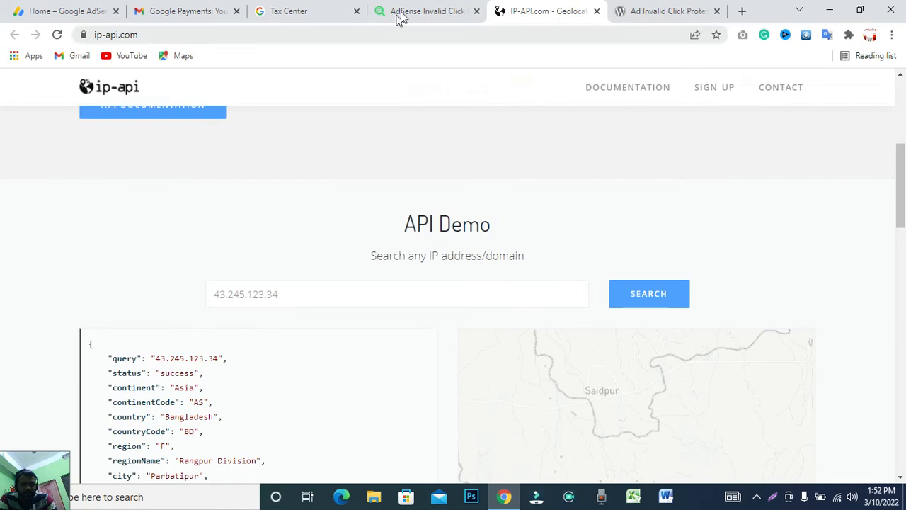
pyautogui.click(399, 17)
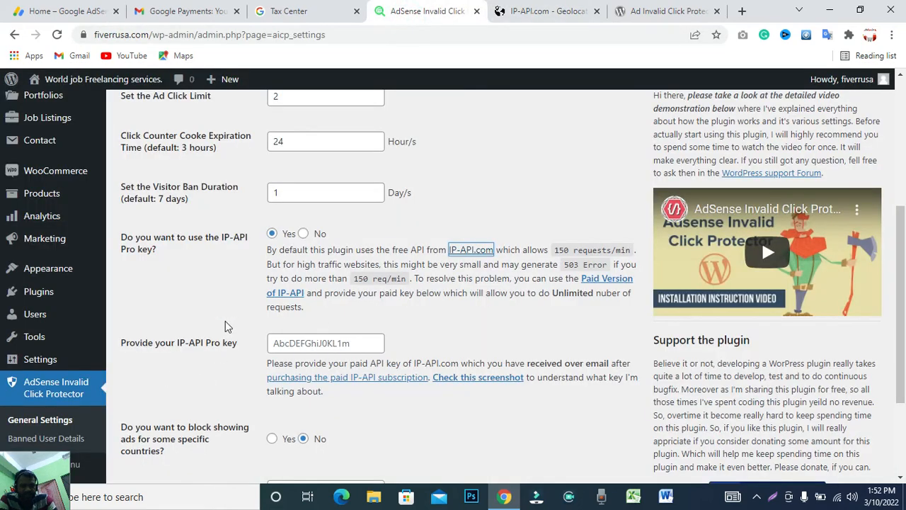
pyautogui.click(338, 341)
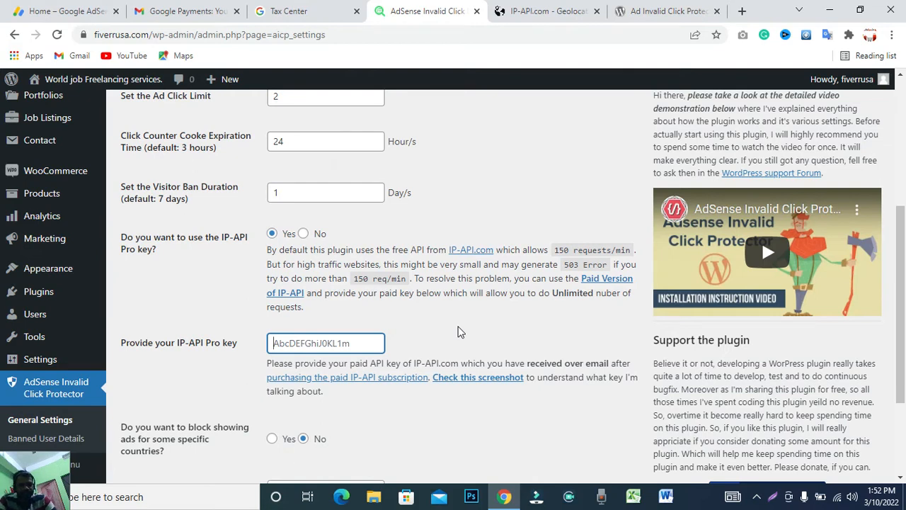
# Step: Look through the API documentation on the IP-API.com website and go back to its home page
pyautogui.click(535, 20)
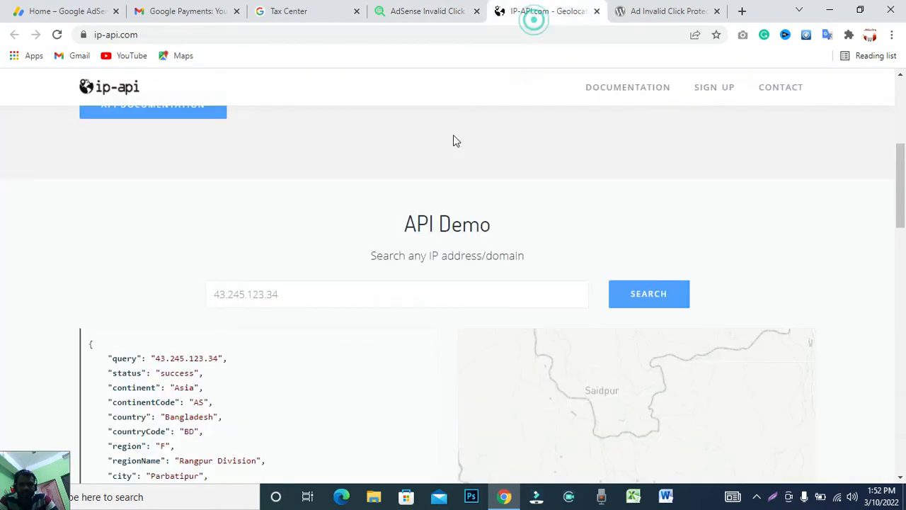
pyautogui.scroll(5, 289, 284)
pyautogui.click(130, 430)
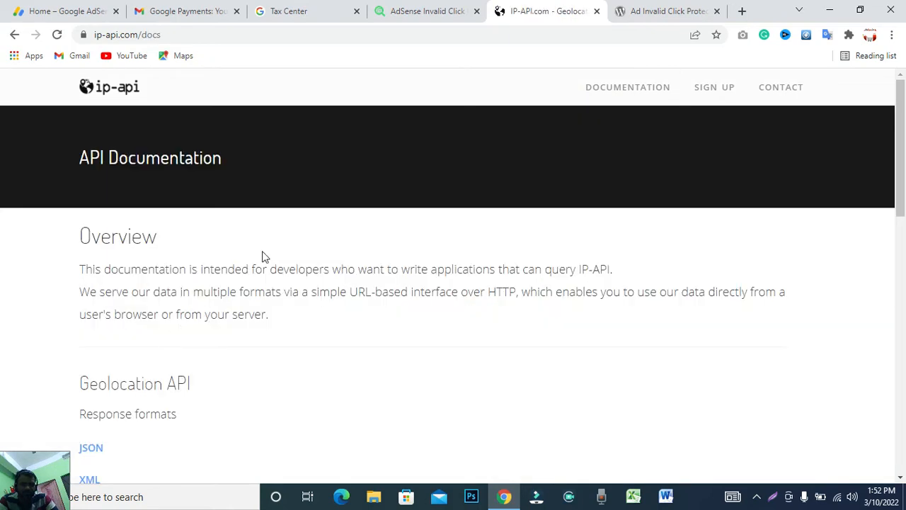
pyautogui.scroll(-8, 263, 269)
pyautogui.scroll(-2, 266, 278)
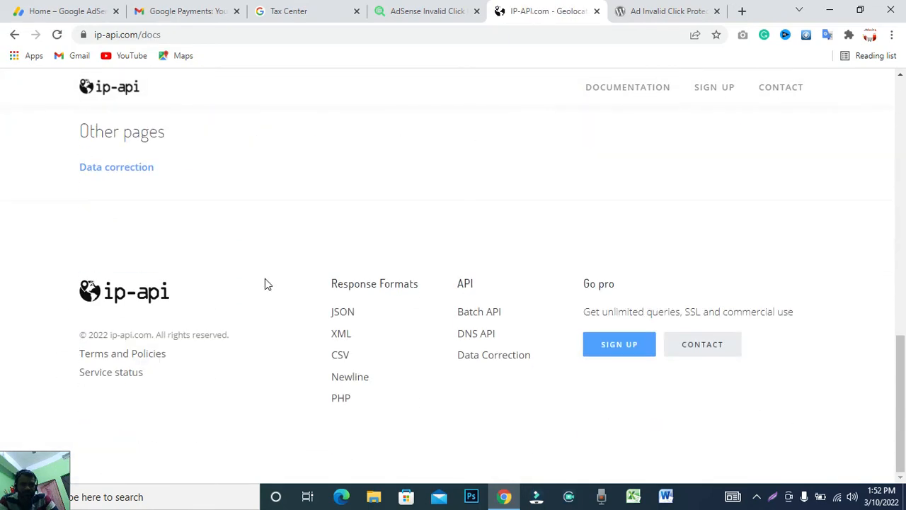
pyautogui.scroll(7, 265, 280)
pyautogui.scroll(3, 265, 284)
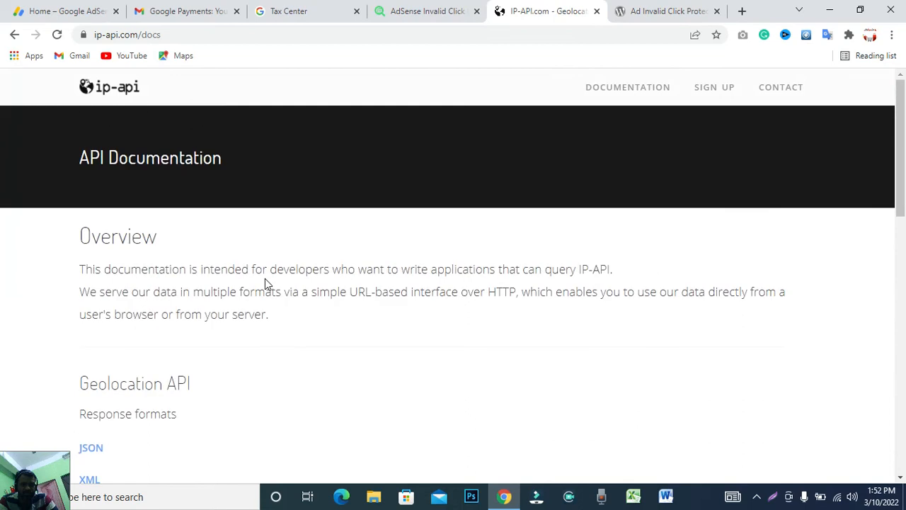
pyautogui.click(14, 34)
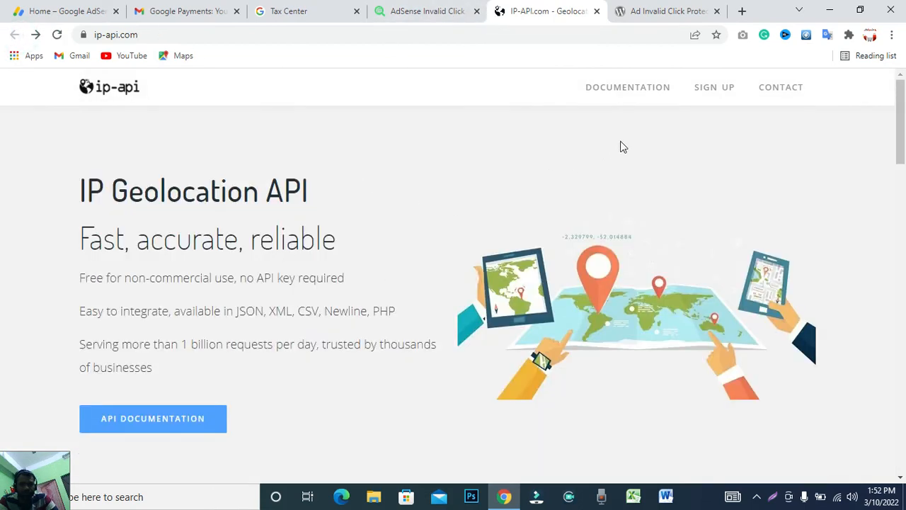
# Step: Open the ip-api pro sign-up page and compare the features of its Free, Pro and Enterprise pricing plans
pyautogui.click(714, 89)
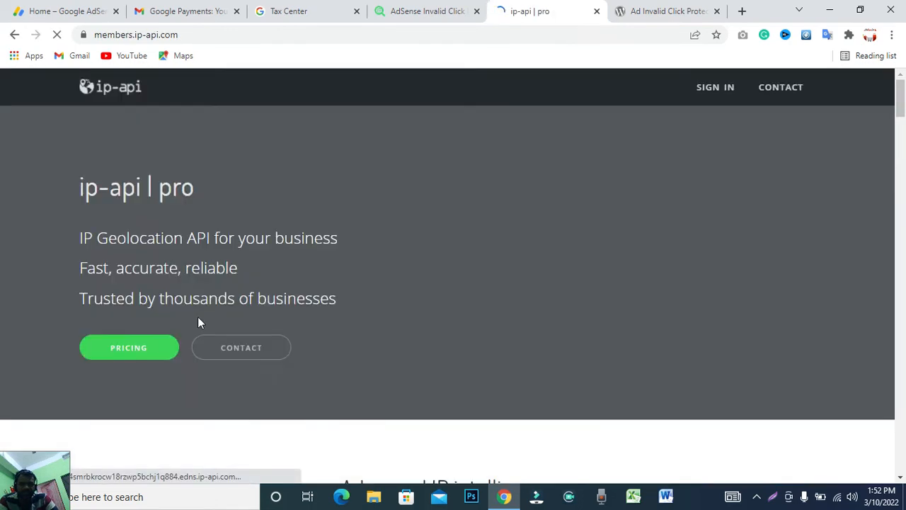
pyautogui.scroll(-1, 128, 308)
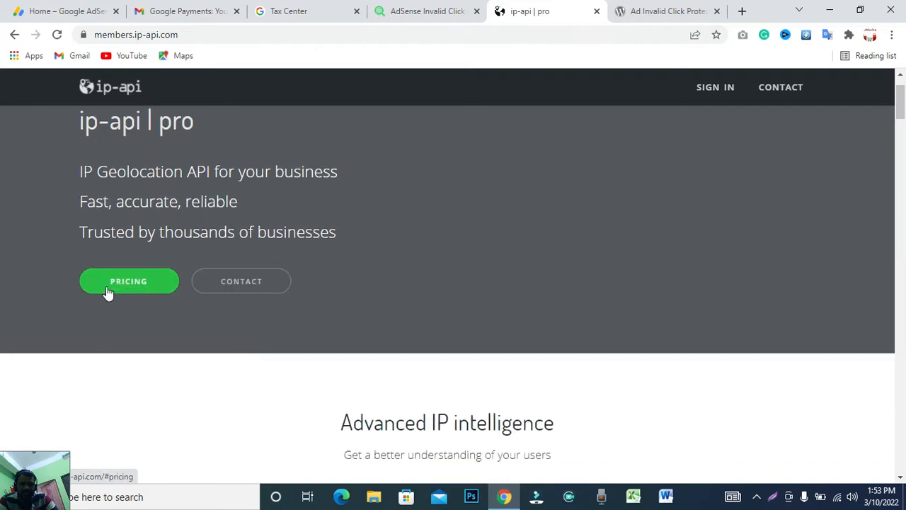
pyautogui.click(107, 288)
pyautogui.scroll(-1, 275, 265)
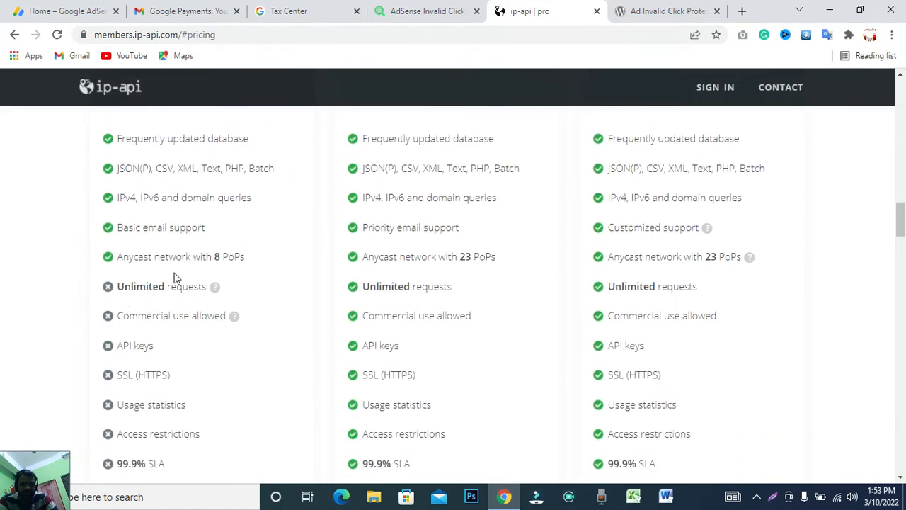
pyautogui.scroll(-3, 153, 308)
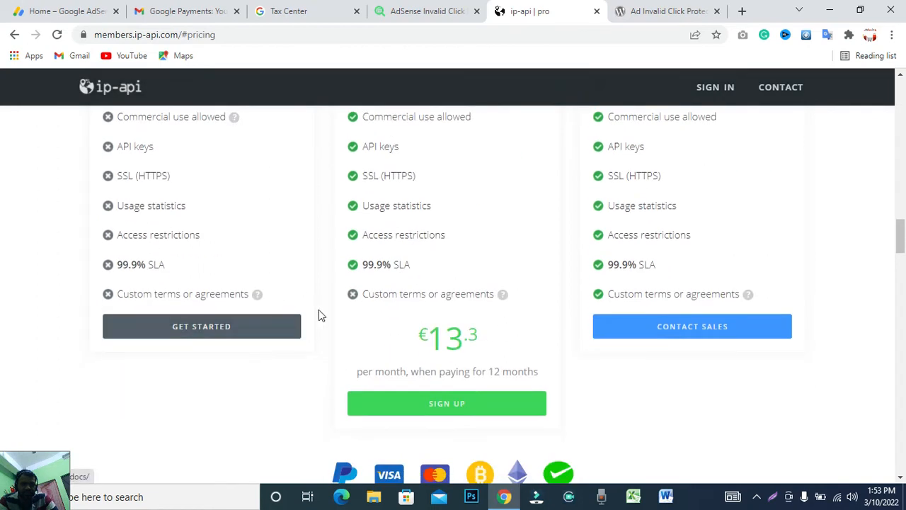
pyautogui.scroll(5, 386, 354)
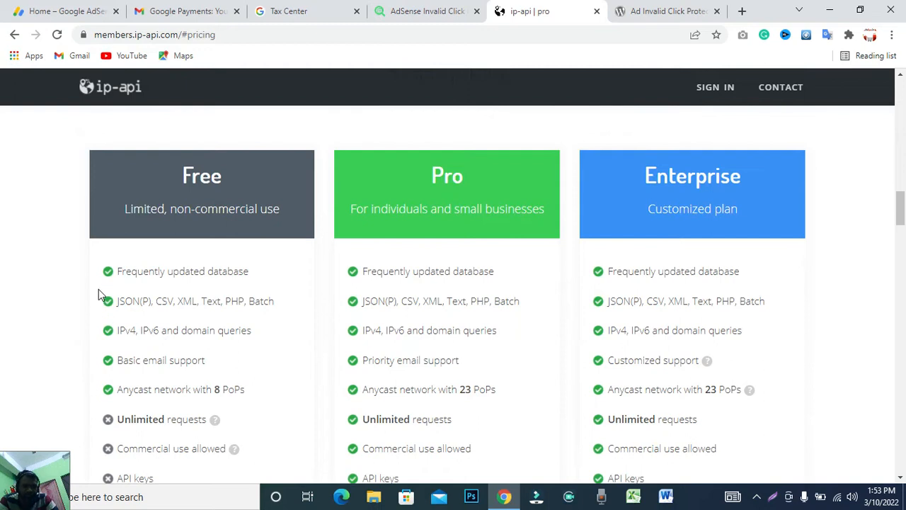
pyautogui.scroll(-1, 173, 363)
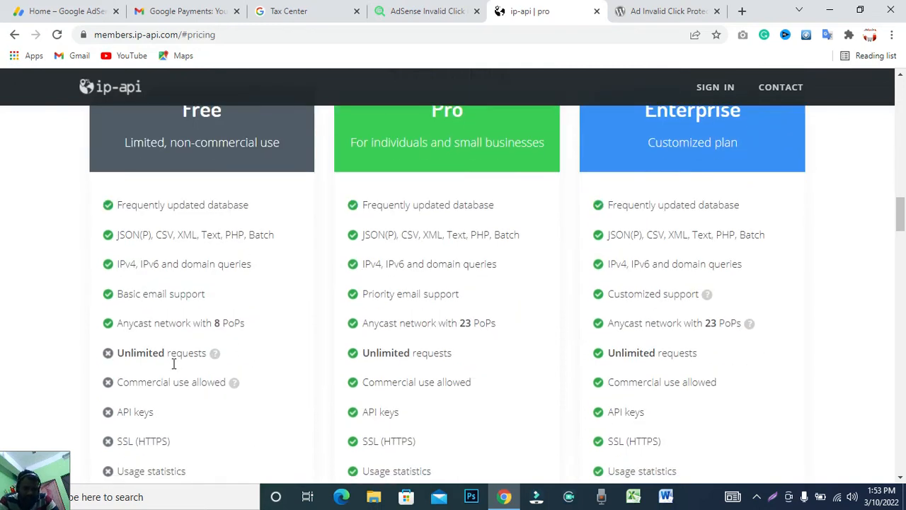
pyautogui.scroll(-3, 198, 319)
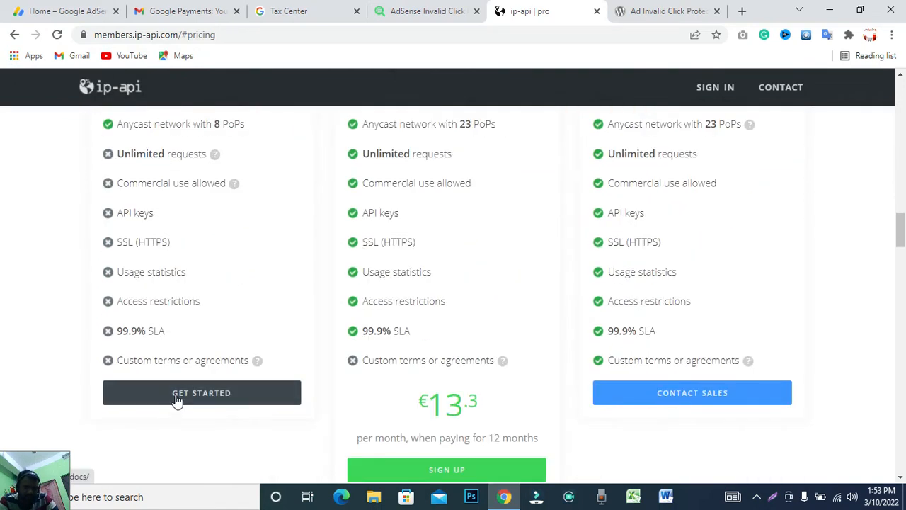
pyautogui.scroll(1, 177, 400)
pyautogui.scroll(6, 304, 253)
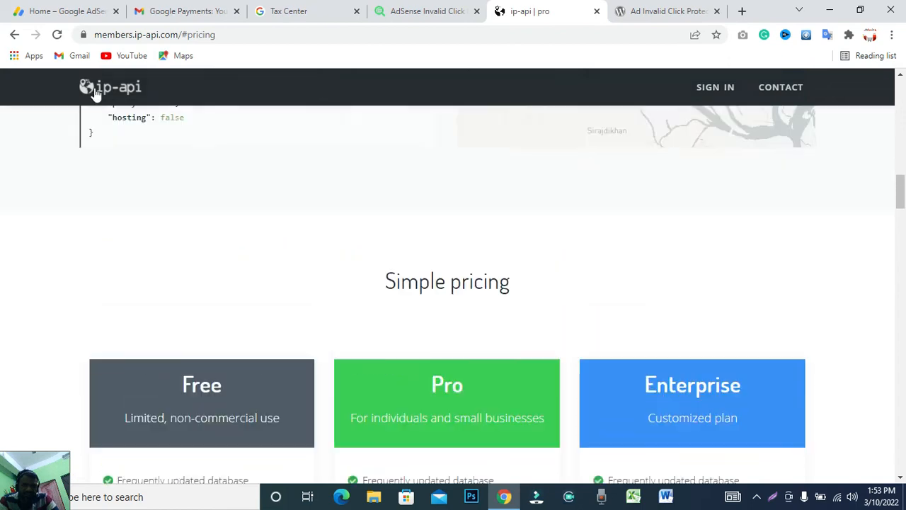
pyautogui.scroll(9, 261, 265)
pyautogui.scroll(-4, 277, 278)
pyautogui.scroll(-15, 280, 329)
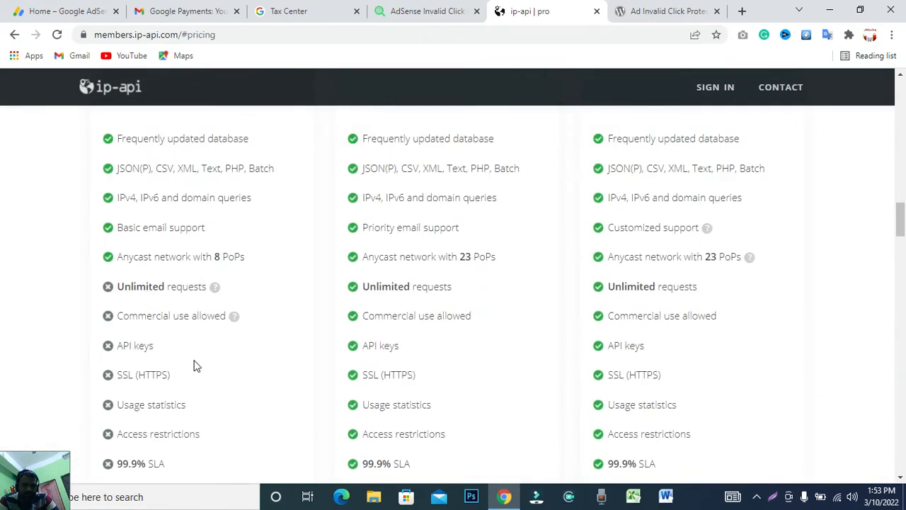
pyautogui.scroll(4, 221, 279)
# Step: Close the ip-api pro website and get back to the click protector plugin settings
pyautogui.click(403, 12)
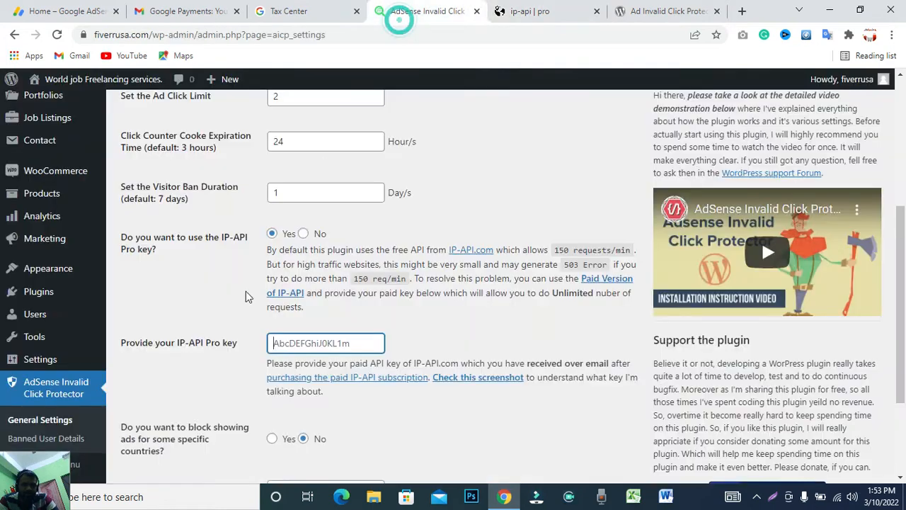
pyautogui.click(296, 343)
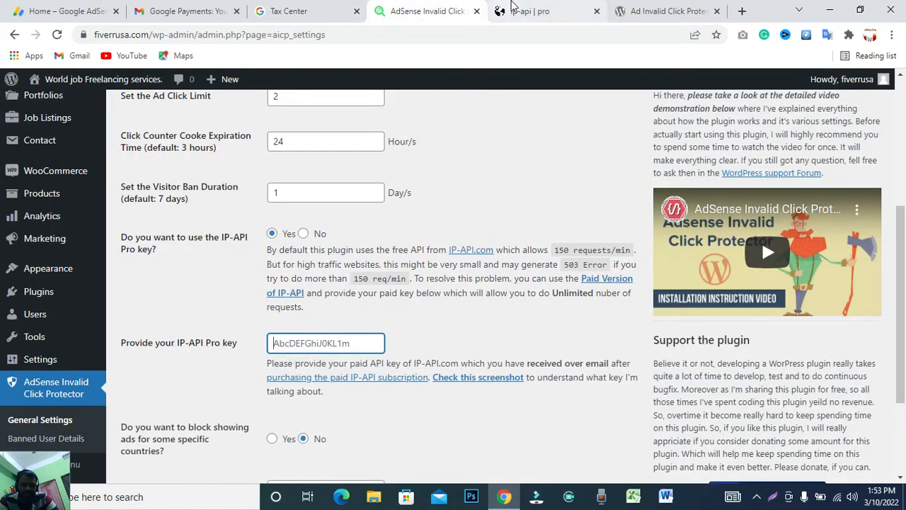
pyautogui.click(524, 11)
pyautogui.click(593, 12)
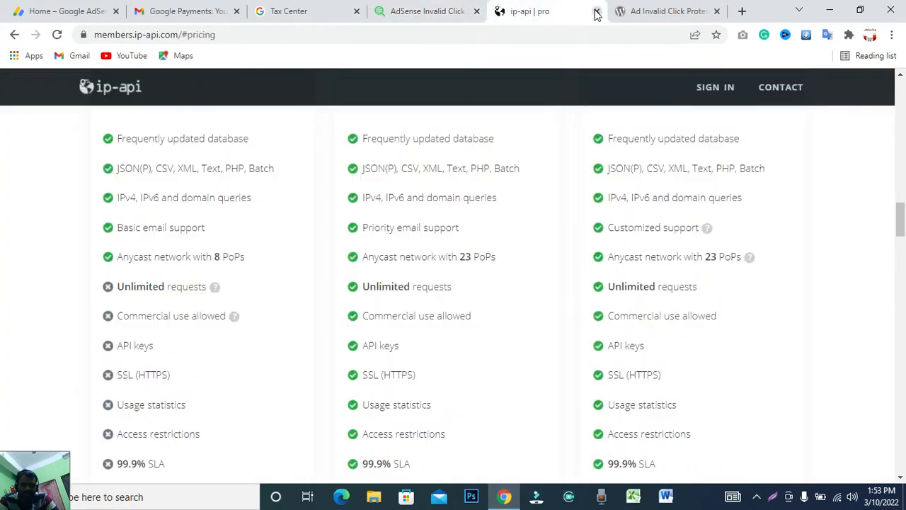
# Step: Review the IP-API request limit note and choose No for using the IP-API Pro key
pyautogui.scroll(-1, 347, 136)
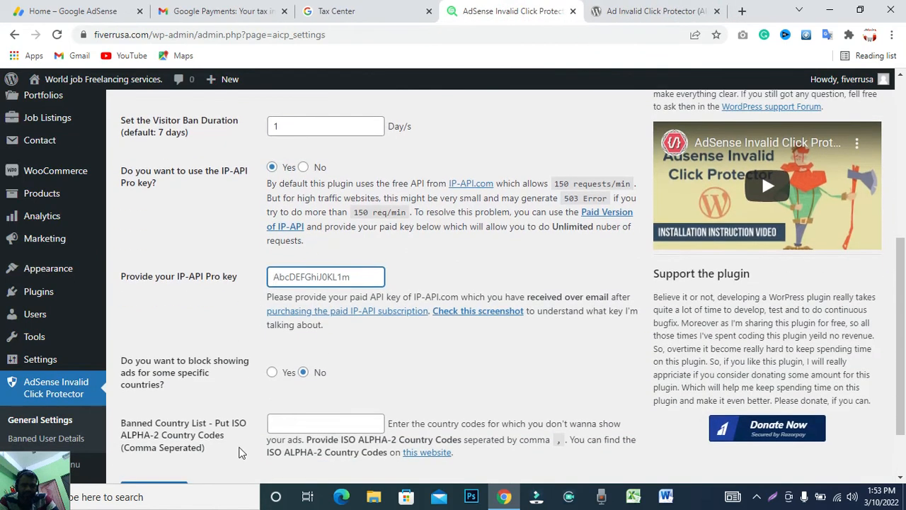
pyautogui.scroll(-1, 347, 136)
pyautogui.scroll(2, 303, 304)
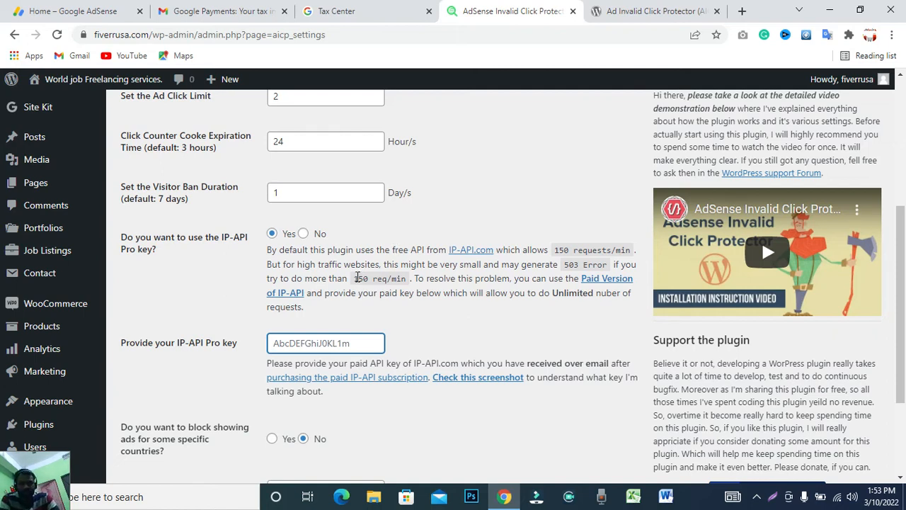
pyautogui.moveTo(356, 278); pyautogui.dragTo(382, 278)
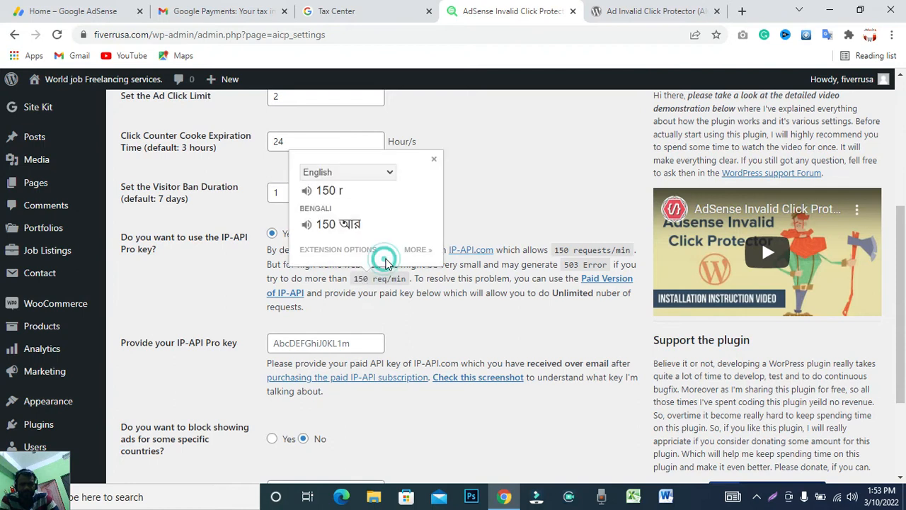
pyautogui.click(473, 204)
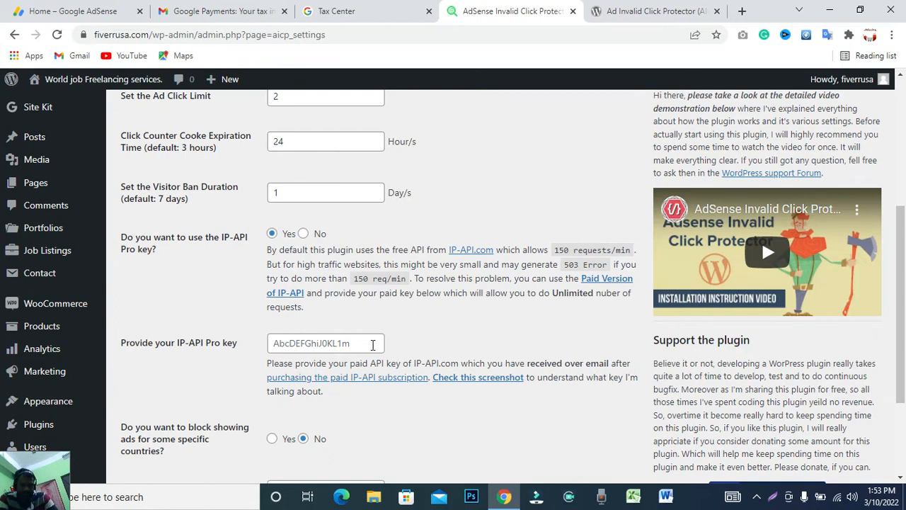
pyautogui.click(372, 346)
pyautogui.click(422, 324)
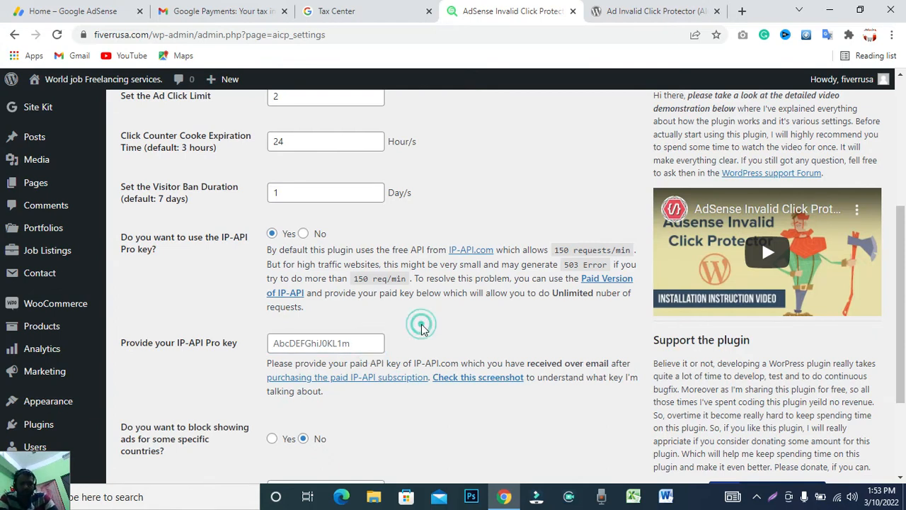
pyautogui.click(303, 233)
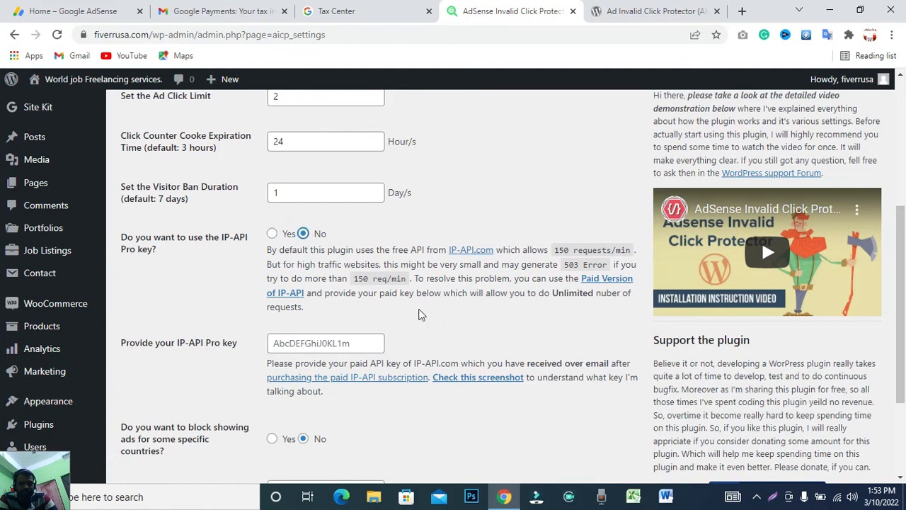
# Step: Enter "ban,us," as the country codes in the Banned Country List
pyautogui.scroll(-3, 203, 324)
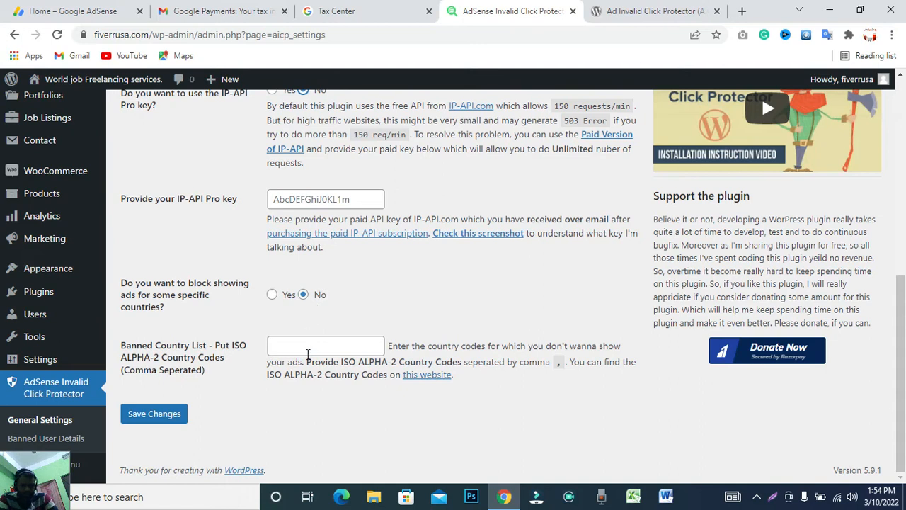
pyautogui.click(308, 348)
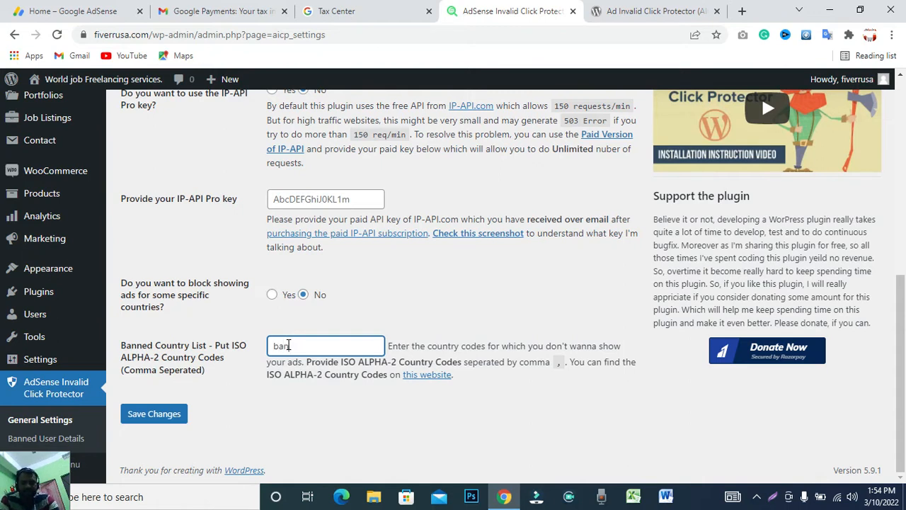
pyautogui.write(',')
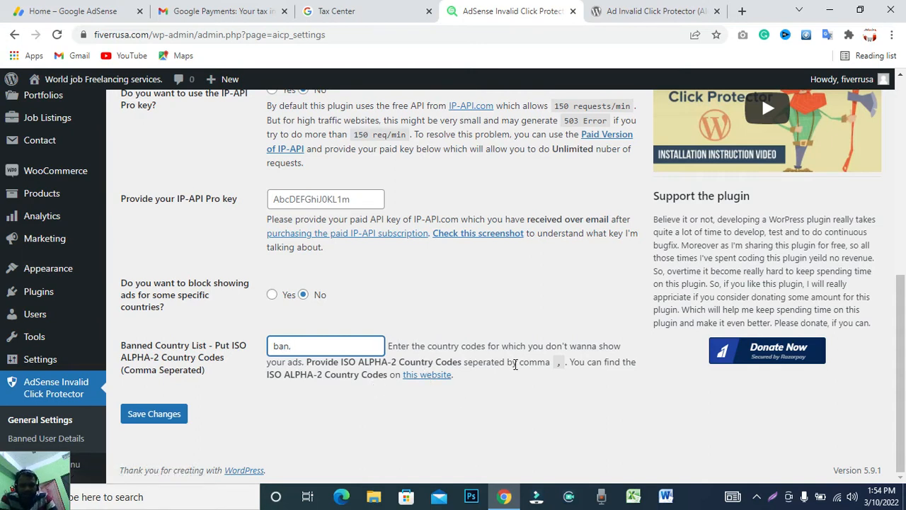
pyautogui.write('us')
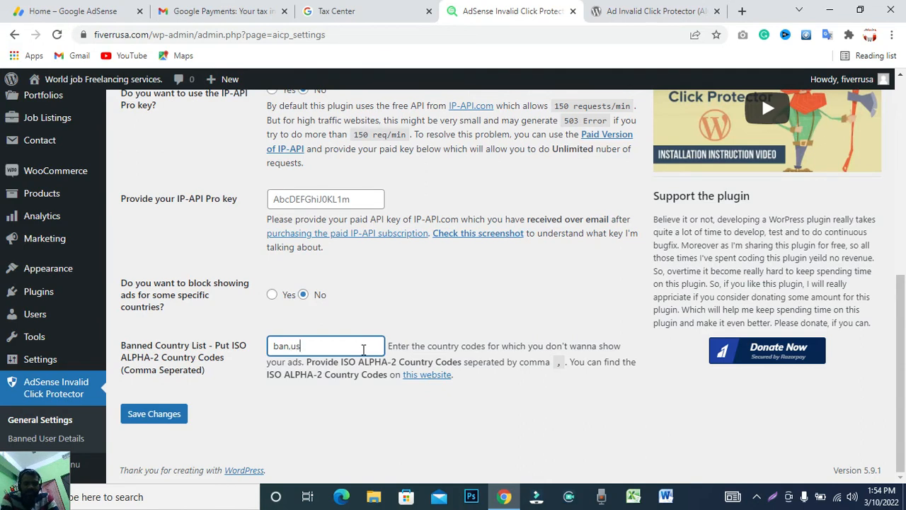
pyautogui.write(',')
pyautogui.click(411, 294)
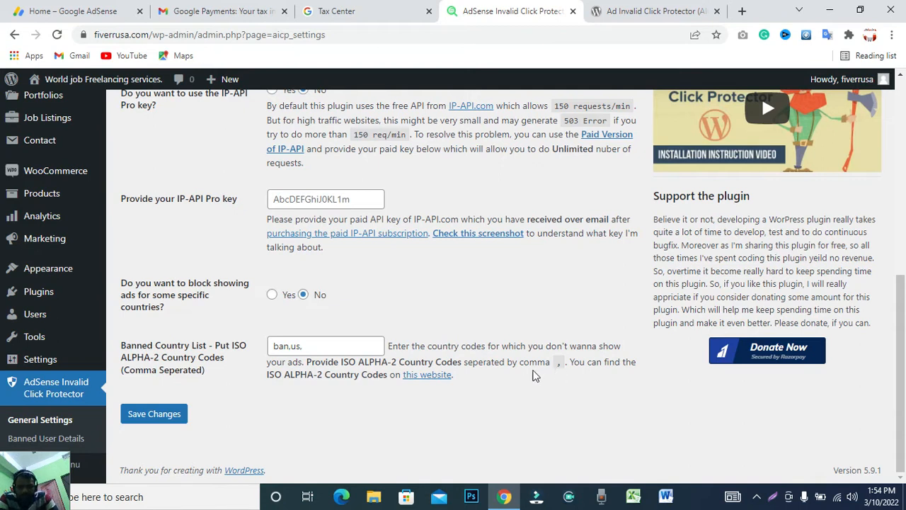
# Step: Clear the Banned Country List and enter "us," as its country code
pyautogui.moveTo(549, 365); pyautogui.dragTo(466, 363)
pyautogui.click(470, 365)
pyautogui.click(315, 347)
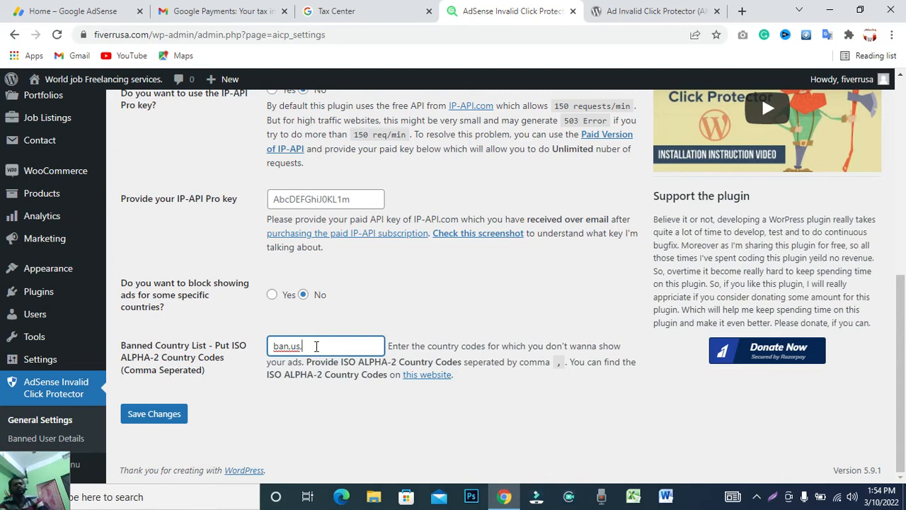
pyautogui.press('BackSpace')
pyautogui.press('BackSpace')
pyautogui.press('BackSpace')
pyautogui.press('BackSpace')
pyautogui.press('BackSpace')
pyautogui.press('BackSpace')
pyautogui.press('BackSpace')
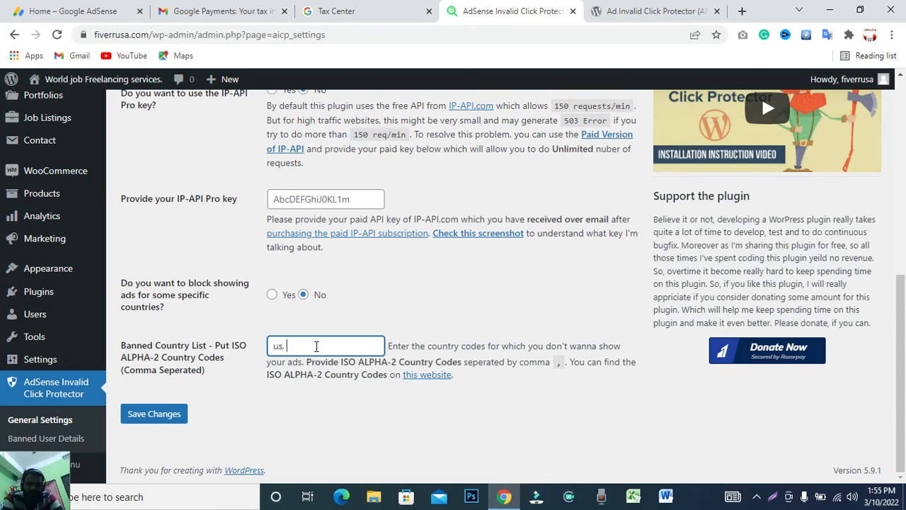
pyautogui.click(479, 395)
pyautogui.click(299, 342)
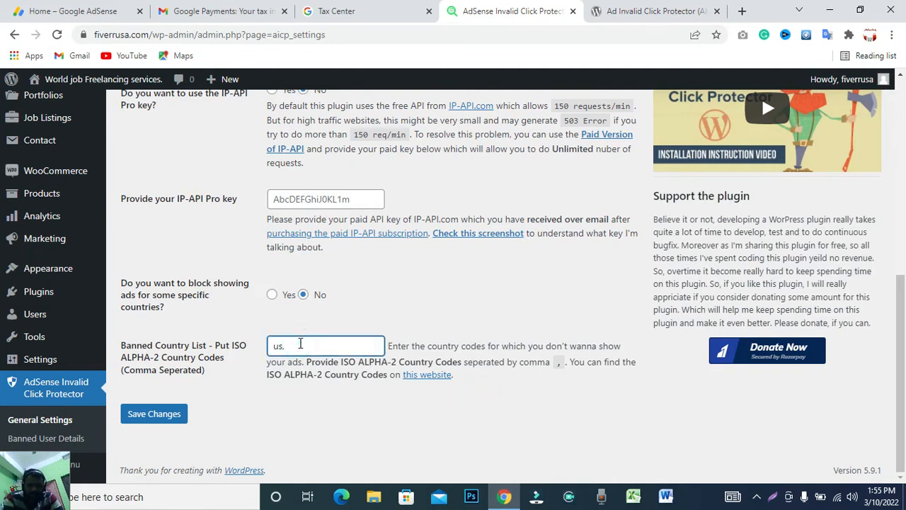
# Step: Clear the Banned Country List and choose No for blocking ads in specific countries
pyautogui.moveTo(260, 293); pyautogui.dragTo(271, 299)
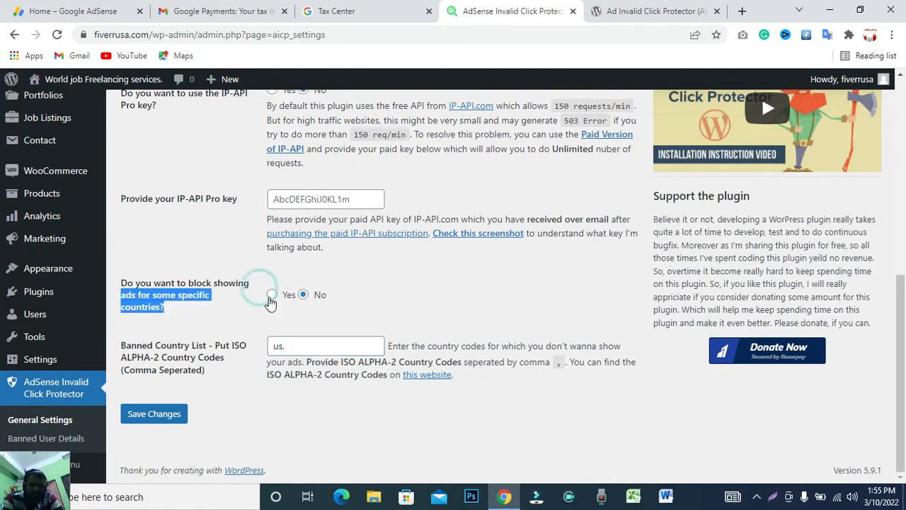
pyautogui.click(272, 295)
pyautogui.click(314, 349)
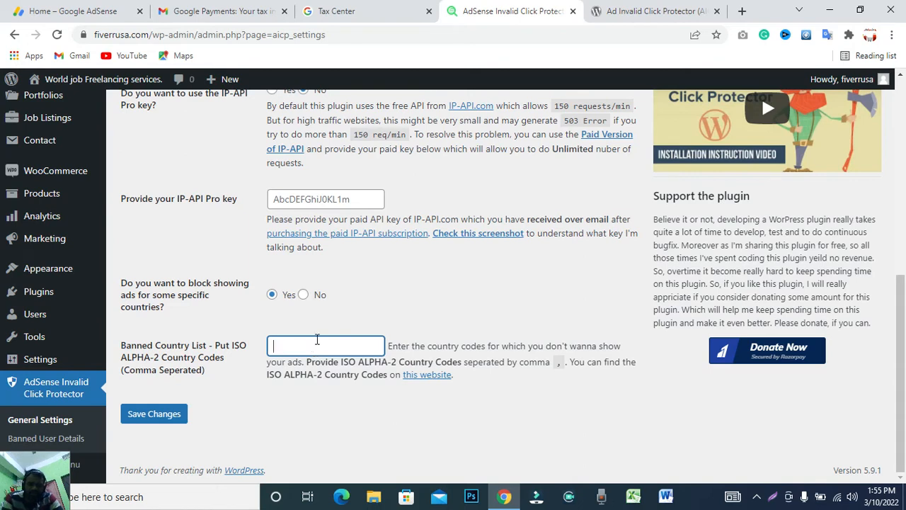
pyautogui.click(304, 299)
pyautogui.click(283, 347)
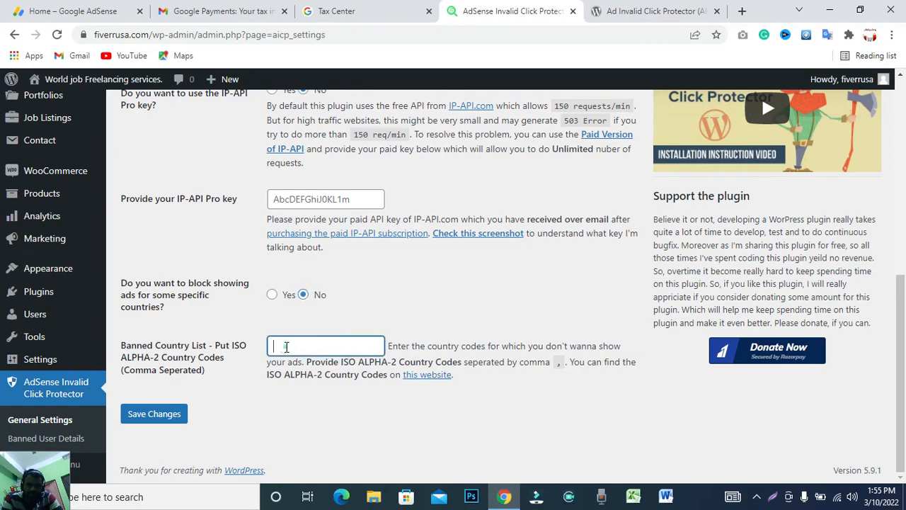
# Step: Check the click protector settings, save the changes, and review the saved values
pyautogui.scroll(10, 205, 333)
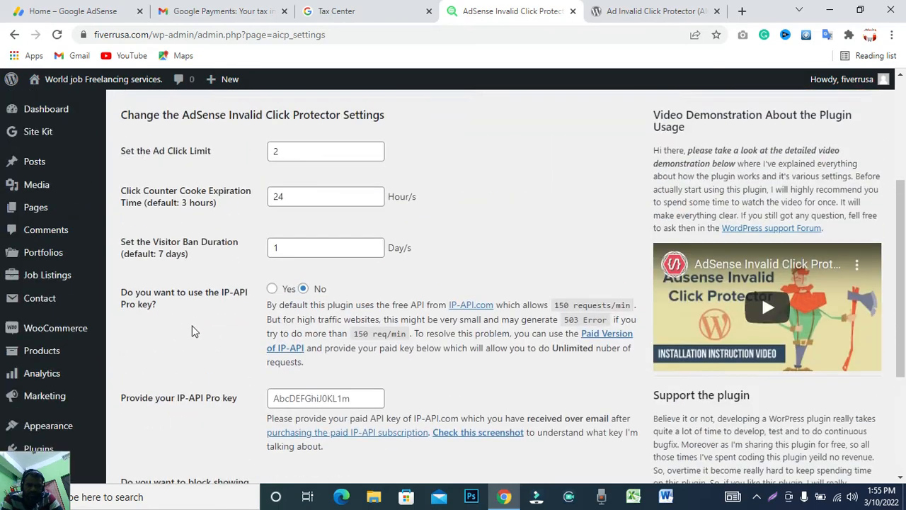
pyautogui.scroll(-2, 215, 315)
pyautogui.scroll(-1, 214, 315)
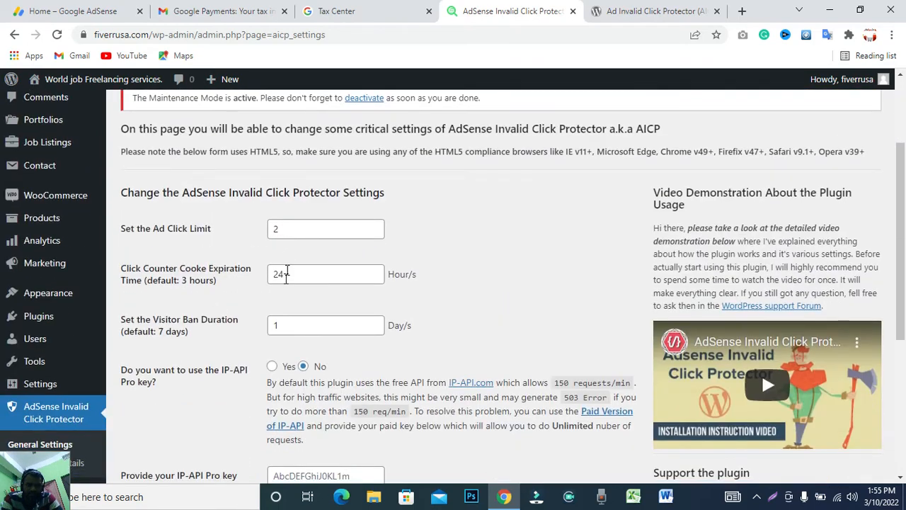
pyautogui.scroll(-4, 279, 326)
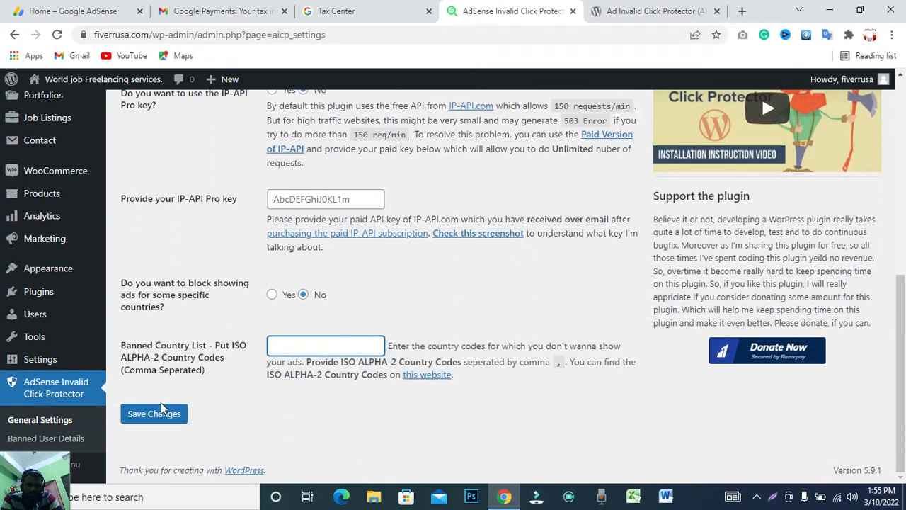
pyautogui.click(153, 415)
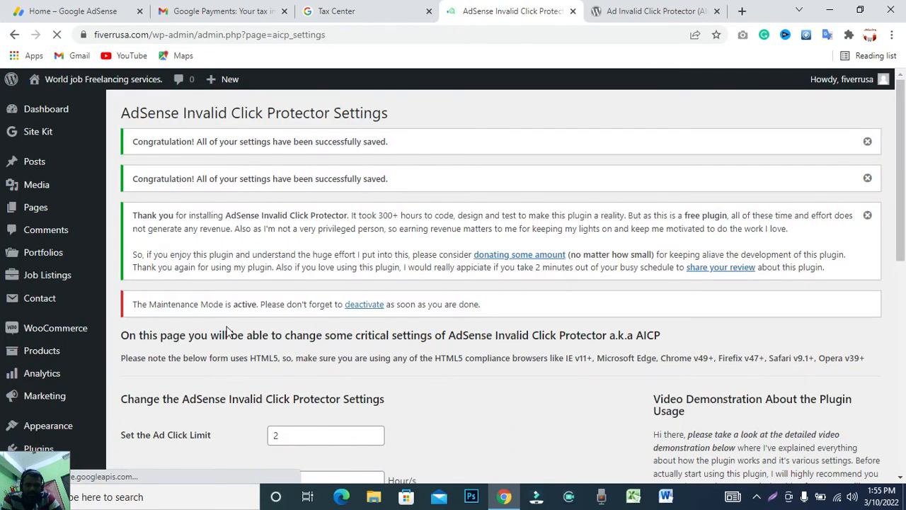
pyautogui.scroll(-2, 227, 332)
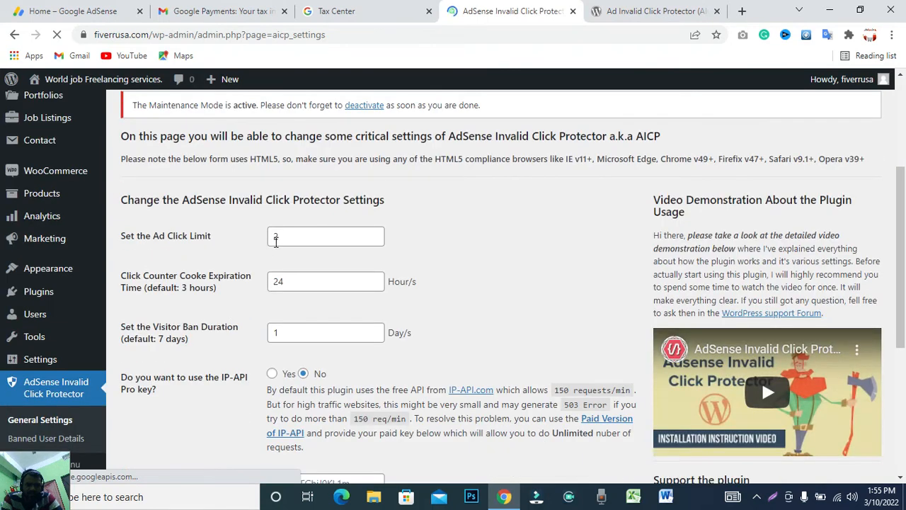
pyautogui.scroll(-1, 277, 262)
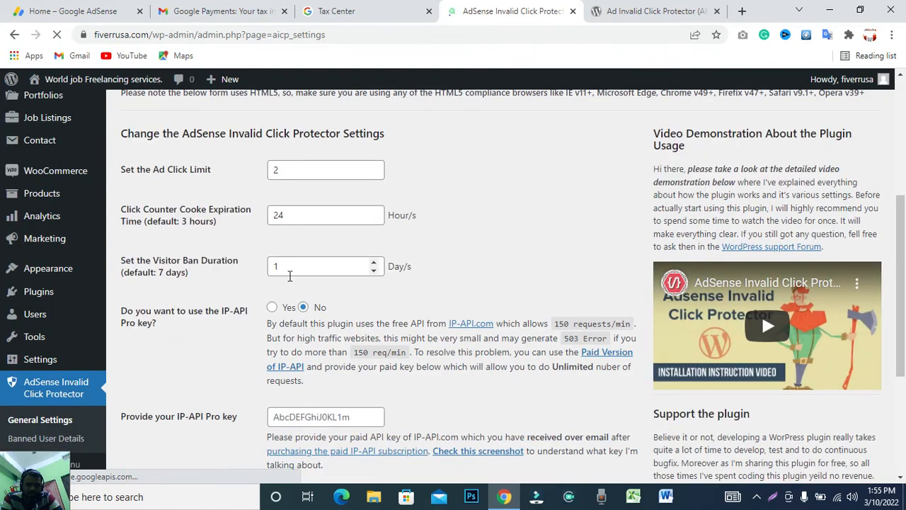
pyautogui.scroll(-1, 199, 305)
pyautogui.scroll(-2, 273, 305)
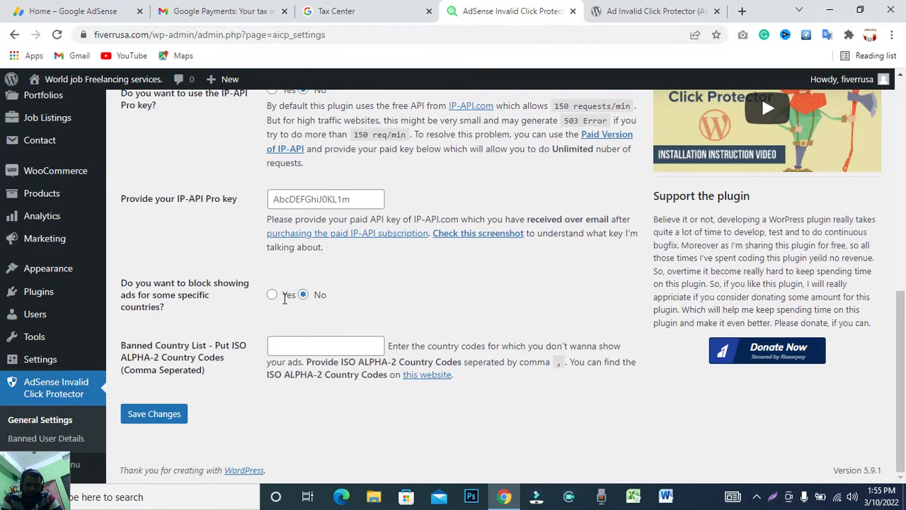
pyautogui.scroll(7, 257, 297)
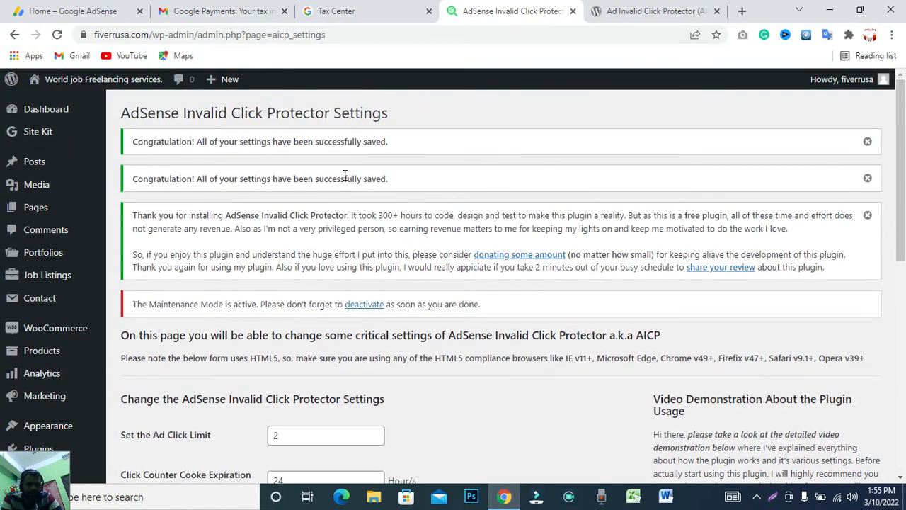
# Step: Open the plugin's Banned User Details page and look up the Bengali translation of "blocked IP"
pyautogui.scroll(-3, 176, 312)
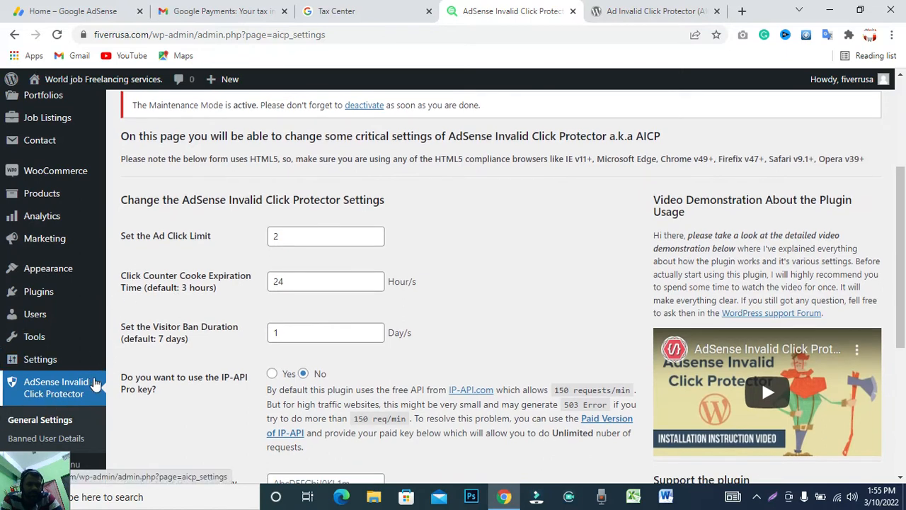
pyautogui.scroll(-2, 60, 391)
pyautogui.click(28, 438)
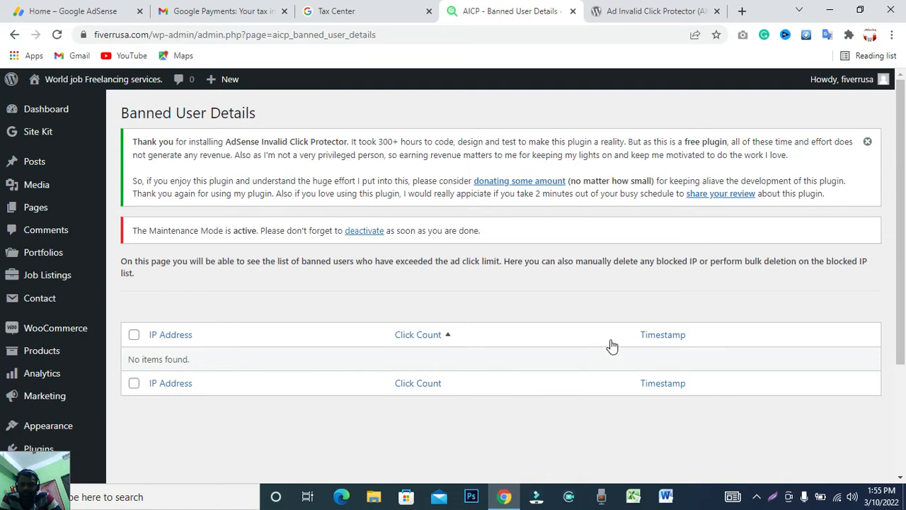
pyautogui.moveTo(698, 266); pyautogui.dragTo(657, 266)
pyautogui.click(623, 295)
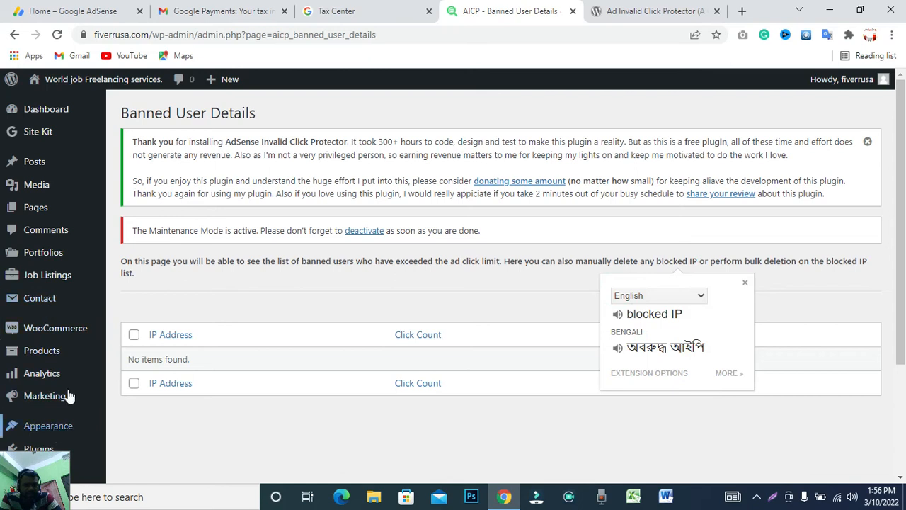
pyautogui.scroll(-3, 126, 364)
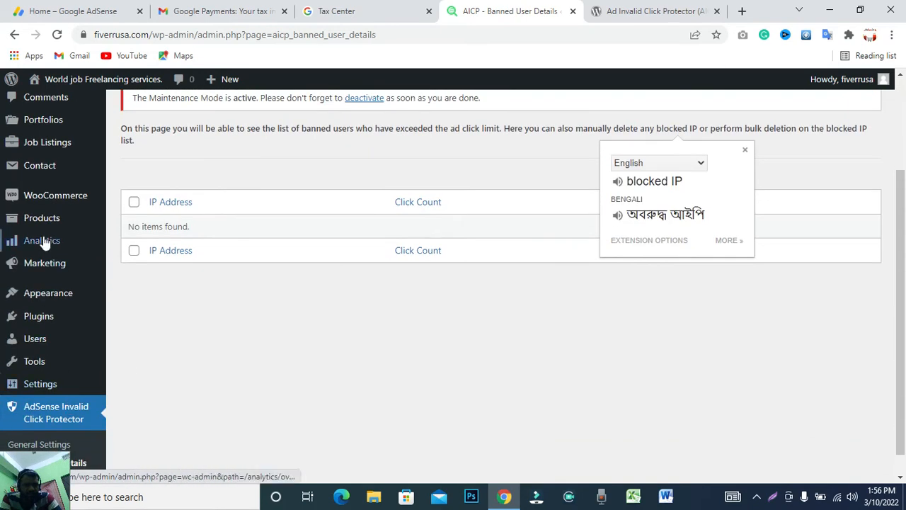
pyautogui.scroll(3, 319, 369)
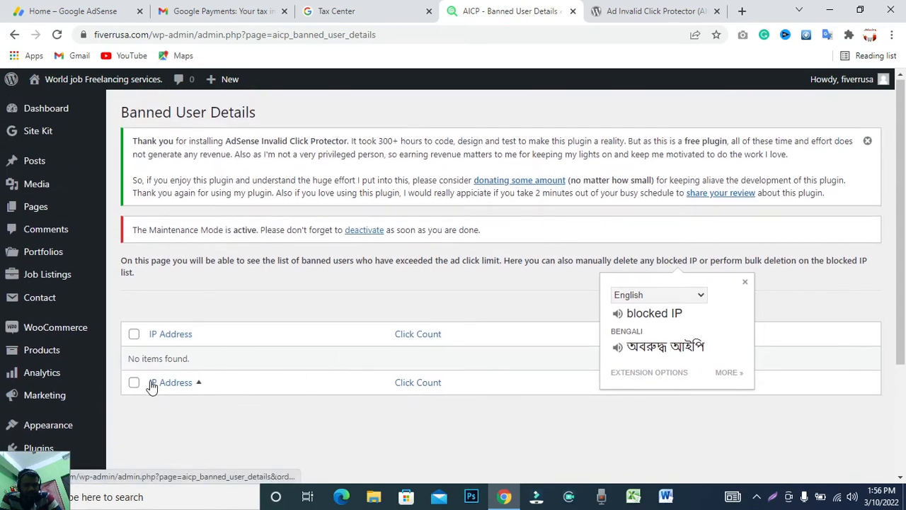
# Step: Open the installed plugins list and copy the plugin name "Ad Inserter"
pyautogui.scroll(-2, 107, 332)
pyautogui.scroll(-2, 43, 361)
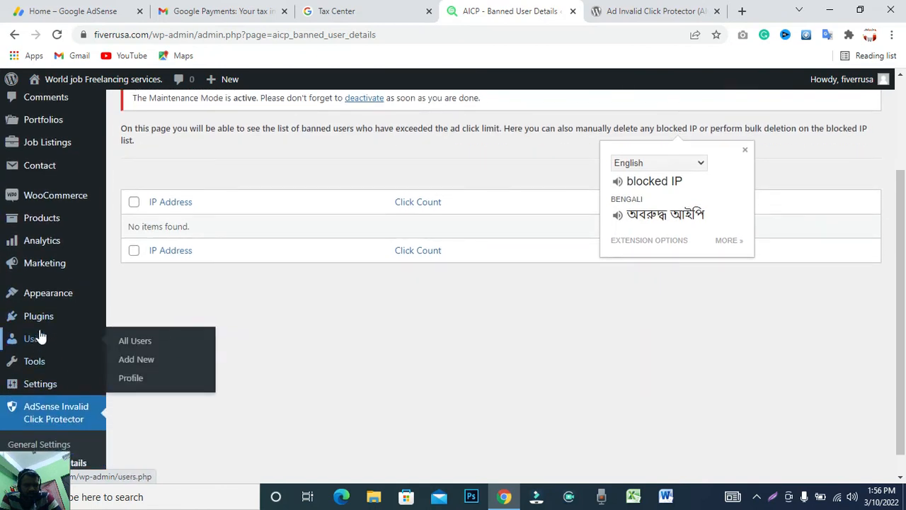
pyautogui.click(45, 320)
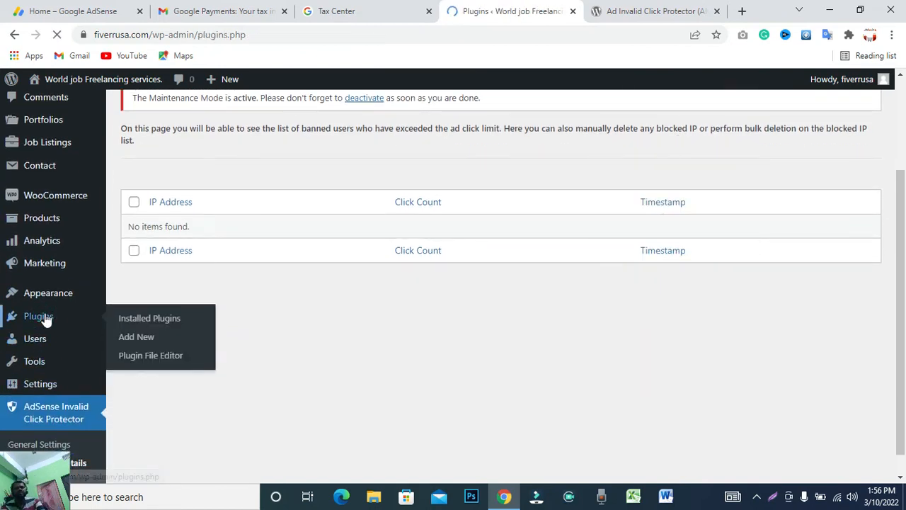
pyautogui.scroll(-3, 234, 289)
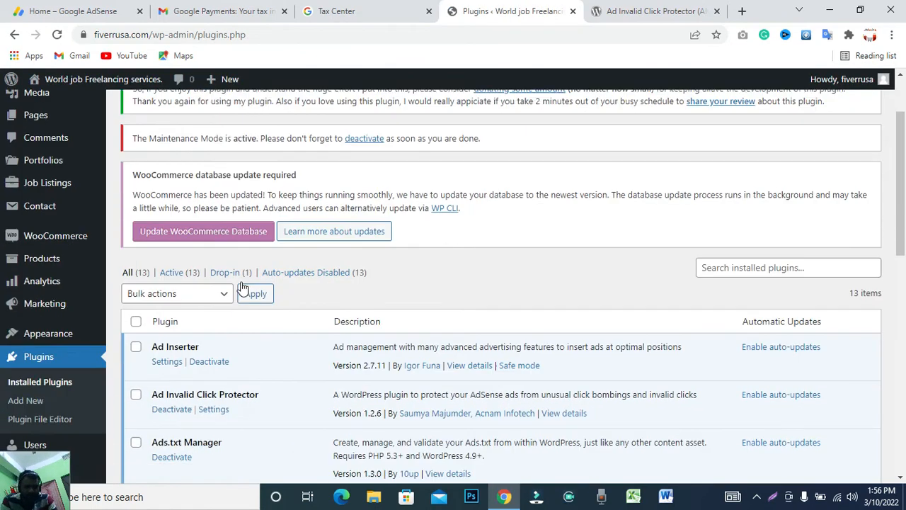
pyautogui.moveTo(211, 306); pyautogui.dragTo(154, 305)
pyautogui.rightClick(153, 306)
pyautogui.click(339, 259)
# Step: Search the Add Plugins directory for "Ad Inserter" using the copied name
pyautogui.scroll(2, 324, 232)
pyautogui.click(201, 113)
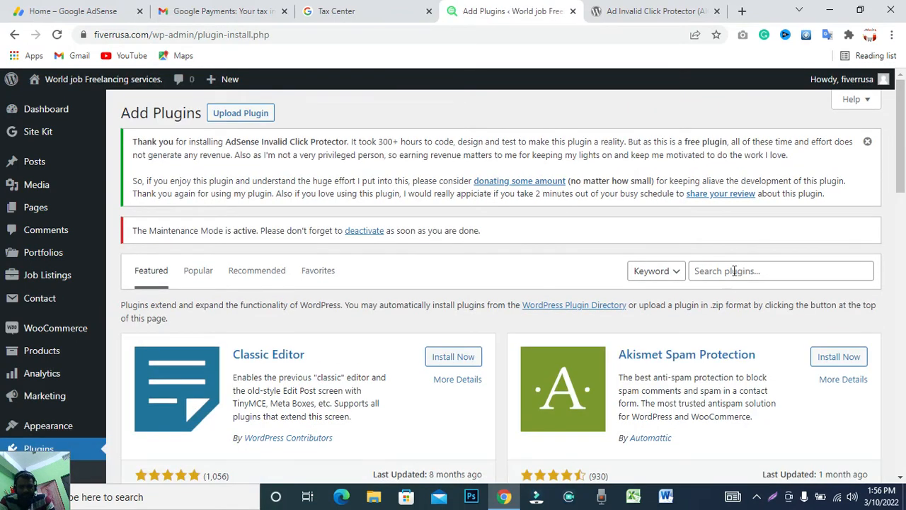
pyautogui.click(734, 271)
pyautogui.rightClick(738, 272)
pyautogui.click(765, 373)
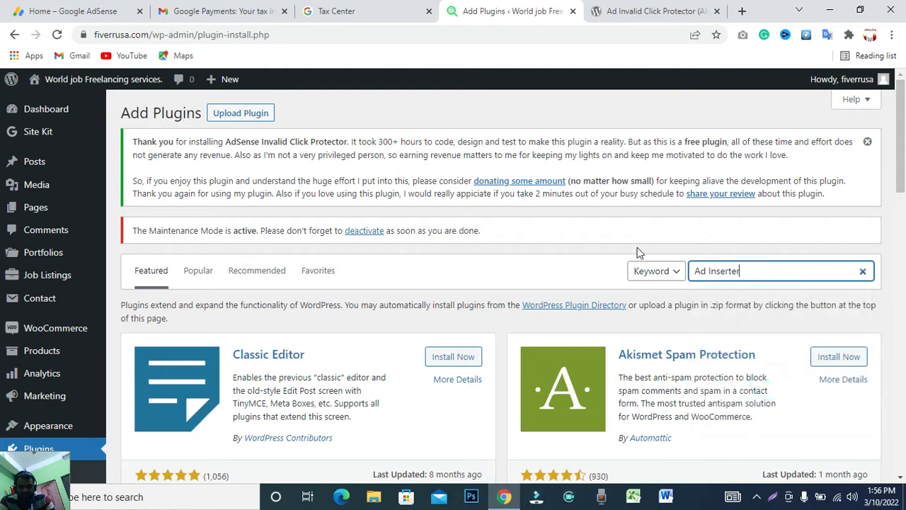
pyautogui.scroll(-1, 595, 242)
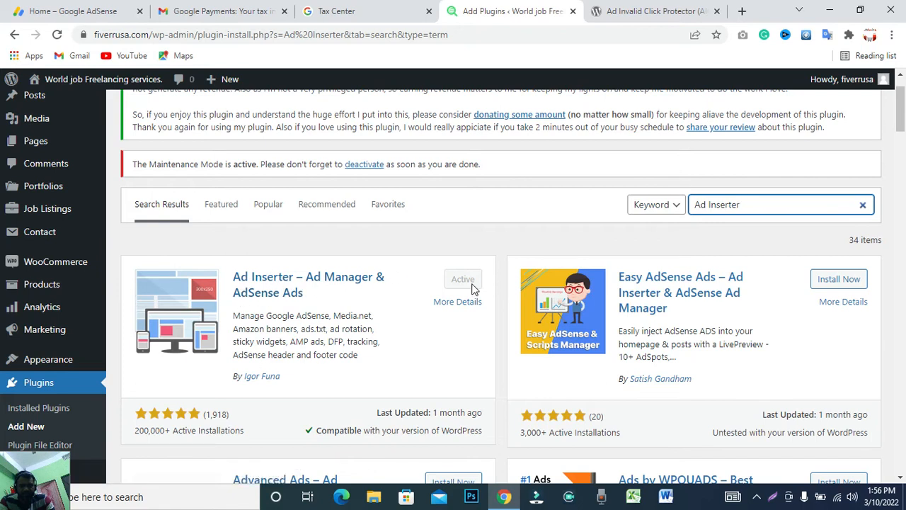
# Step: Open the Ad Inserter settings and examine Block 1's ad code and page display options
pyautogui.scroll(-3, 14, 297)
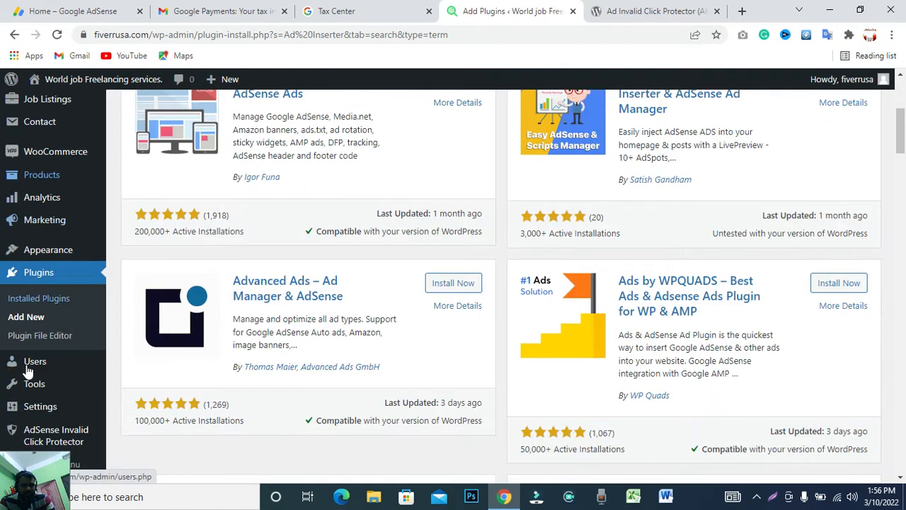
pyautogui.moveTo(44, 406)
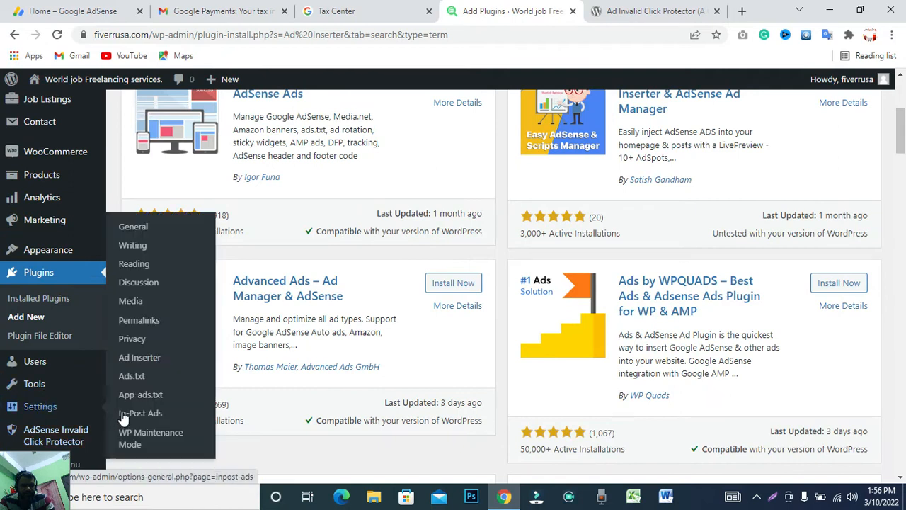
pyautogui.click(133, 340)
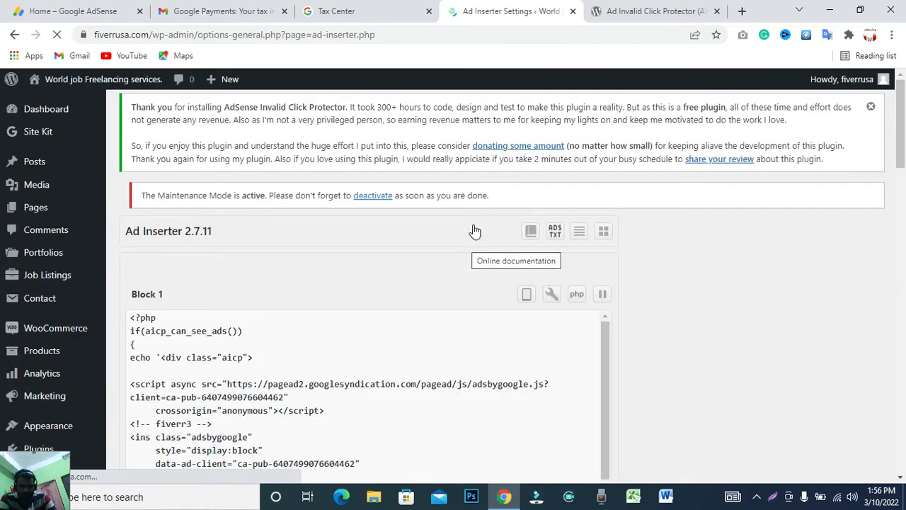
pyautogui.scroll(-2, 317, 311)
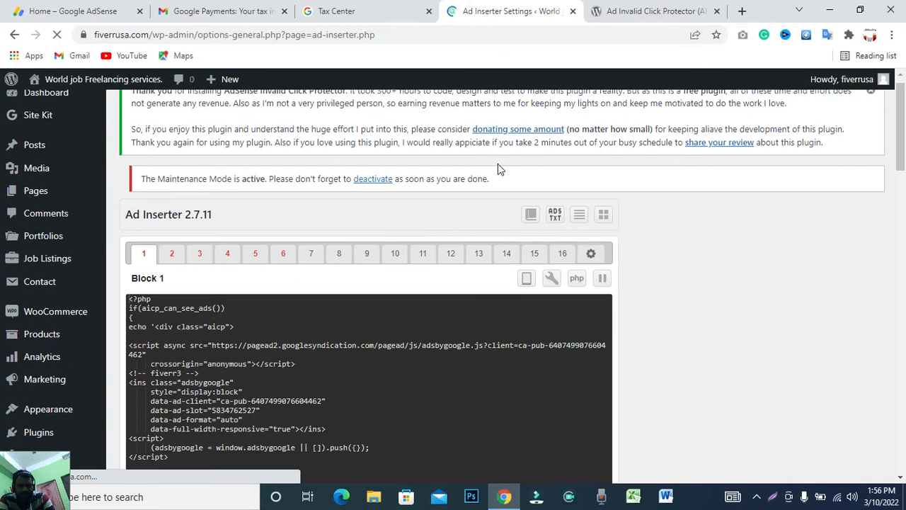
pyautogui.scroll(1, 322, 305)
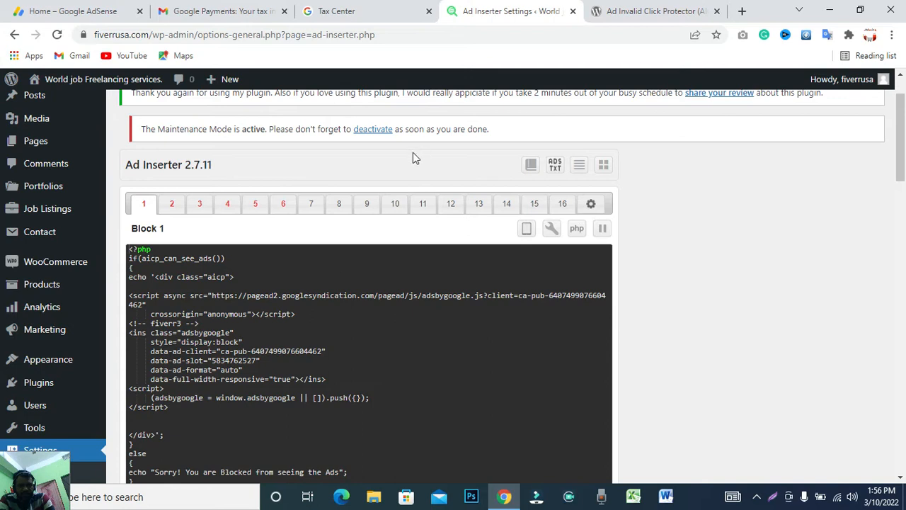
pyautogui.scroll(-5, 384, 300)
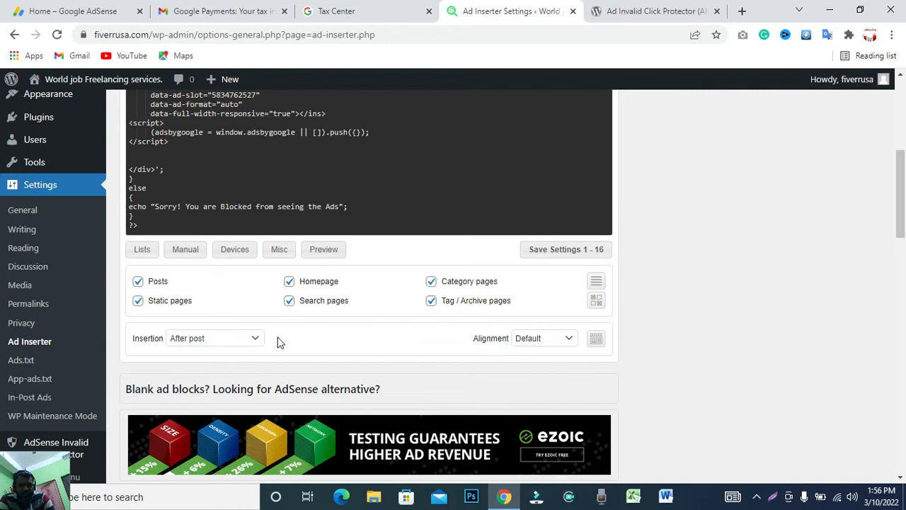
# Step: Look through the insertion and alignment choices for Block 1 without changing them
pyautogui.click(235, 340)
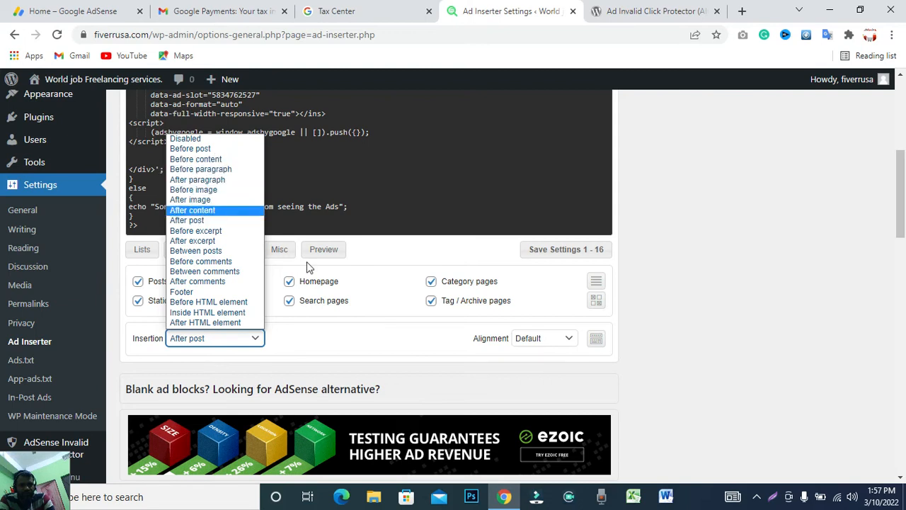
pyautogui.click(383, 345)
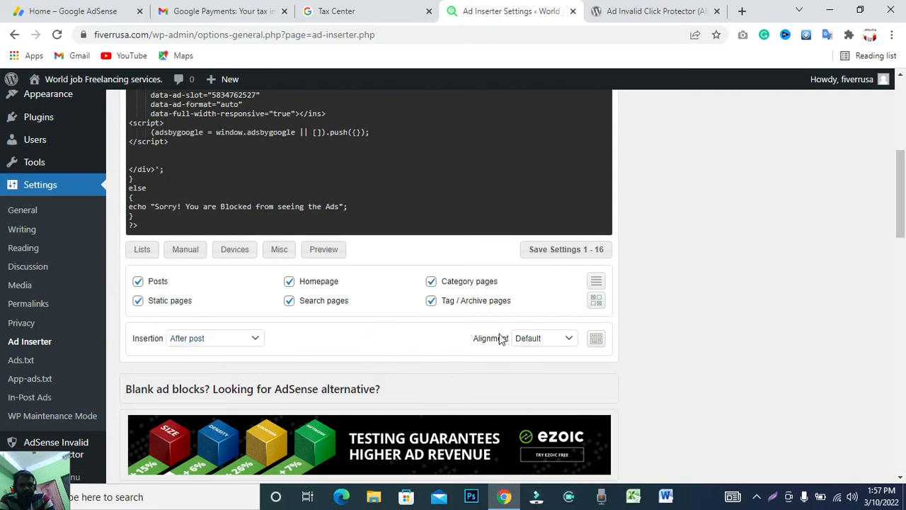
pyautogui.click(568, 344)
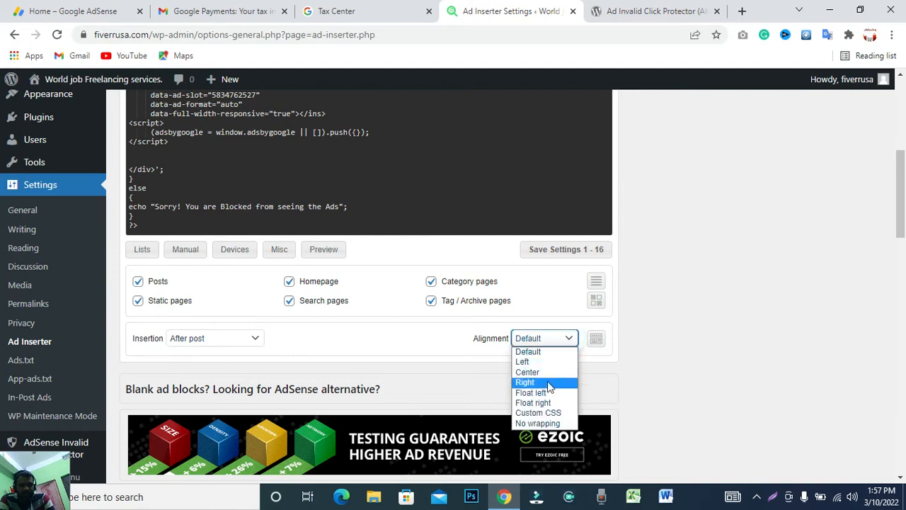
pyautogui.click(436, 343)
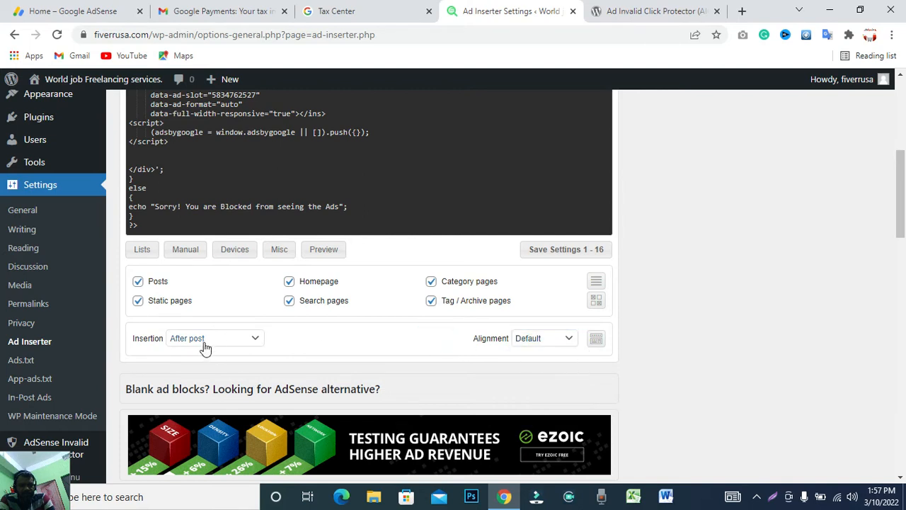
# Step: Switch to Block 2 in Ad Inserter and examine its ad code and insertion setting
pyautogui.scroll(4, 233, 304)
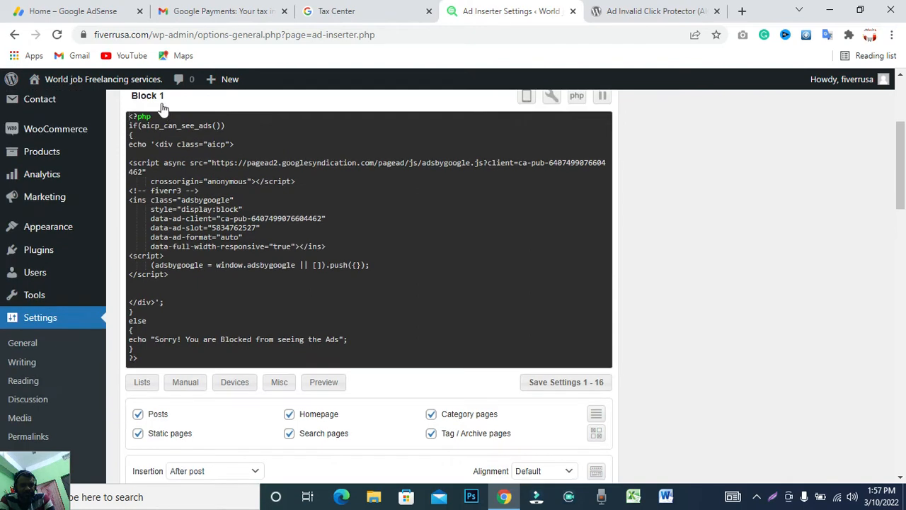
pyautogui.click(170, 204)
pyautogui.scroll(-3, 279, 226)
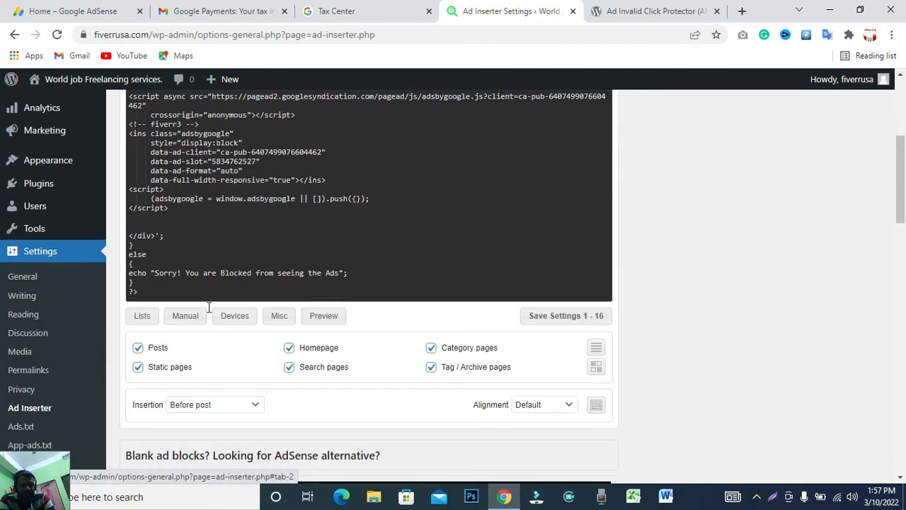
pyautogui.scroll(5, 222, 414)
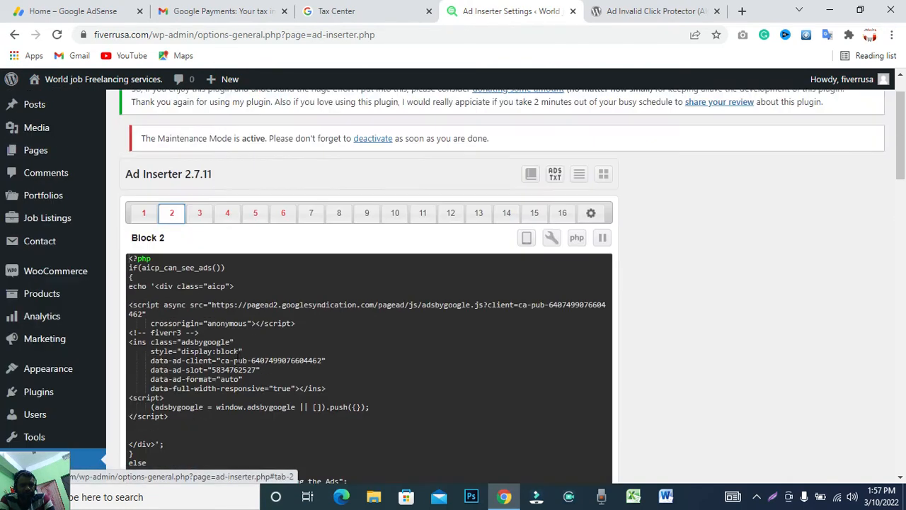
# Step: Return to Block 1 and turn on PHP processing for its ad code
pyautogui.click(141, 273)
pyautogui.scroll(-3, 184, 414)
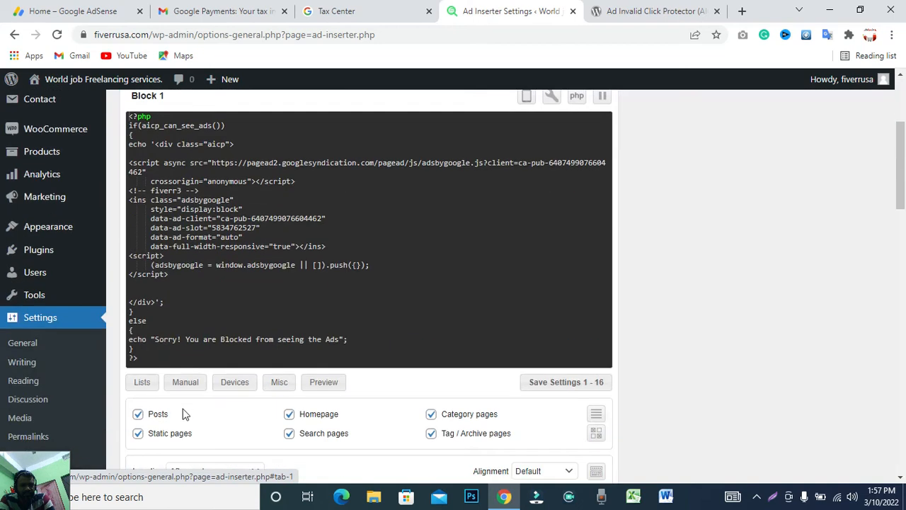
pyautogui.scroll(3, 238, 417)
pyautogui.click(574, 295)
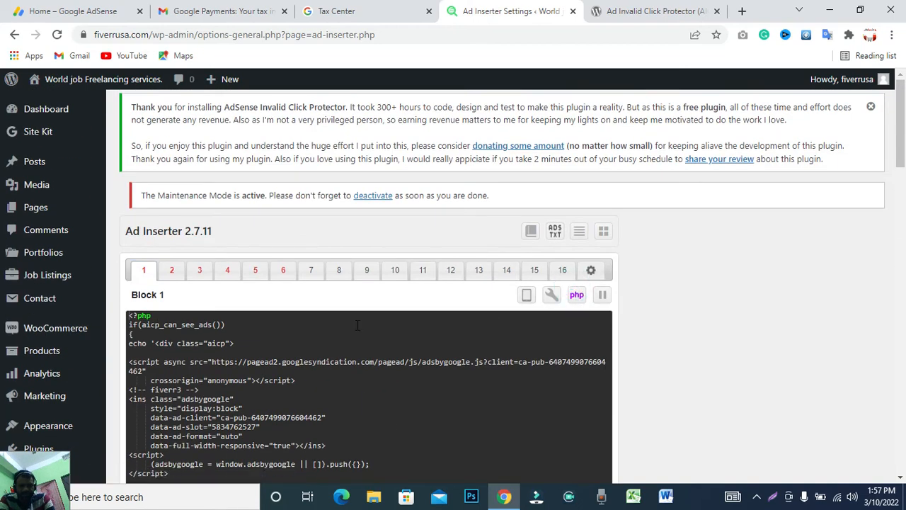
pyautogui.scroll(-1, 358, 325)
pyautogui.scroll(-2, 433, 343)
pyautogui.click(337, 255)
pyautogui.scroll(2, 337, 255)
pyautogui.click(576, 229)
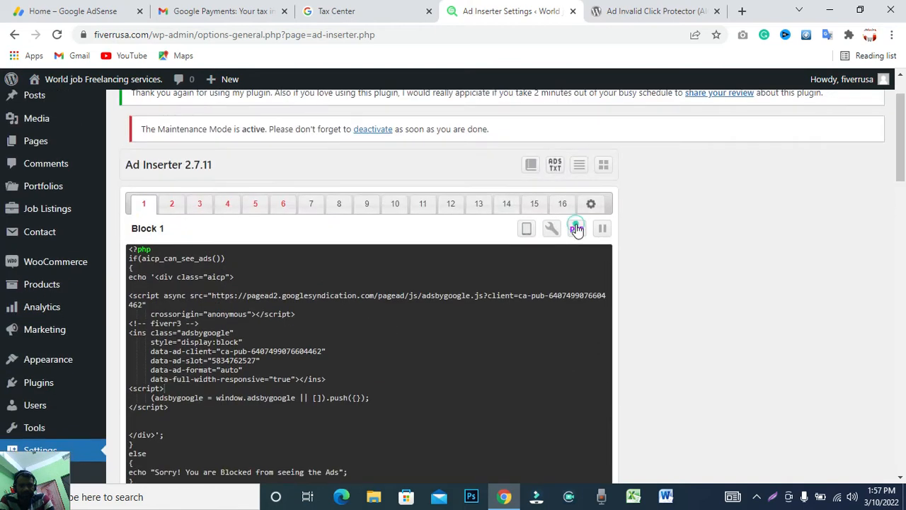
pyautogui.click(575, 230)
pyautogui.scroll(-2, 280, 276)
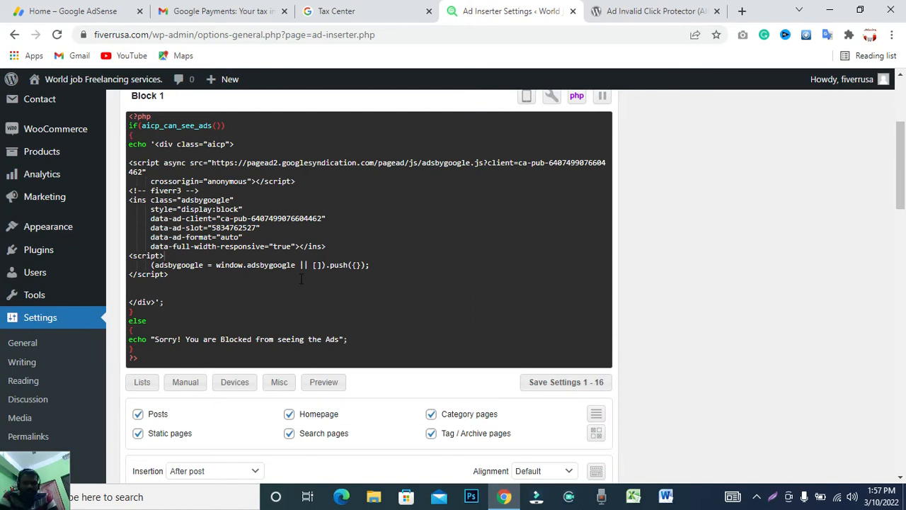
pyautogui.scroll(1, 335, 285)
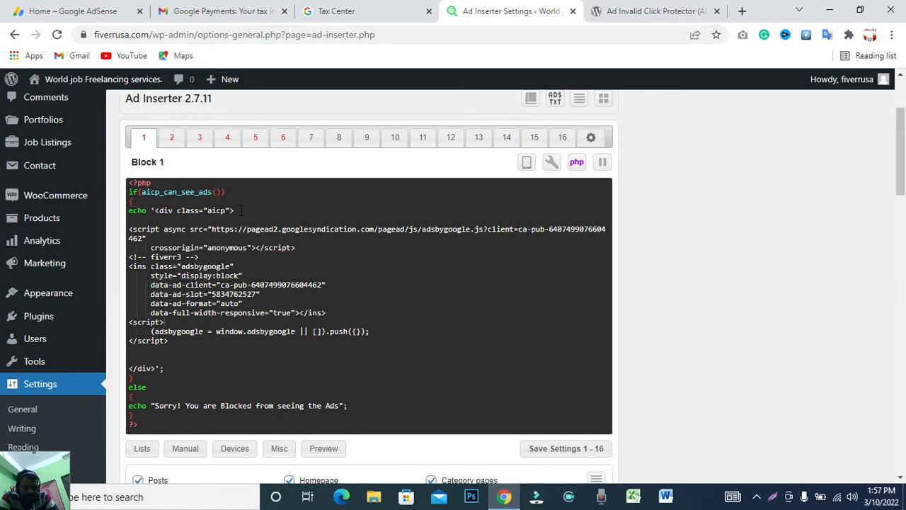
# Step: Open the empty Block 7, switch to Google AdSense, and copy the HTML code snippet of the display ad unit fiverr3
pyautogui.click(311, 138)
pyautogui.click(223, 215)
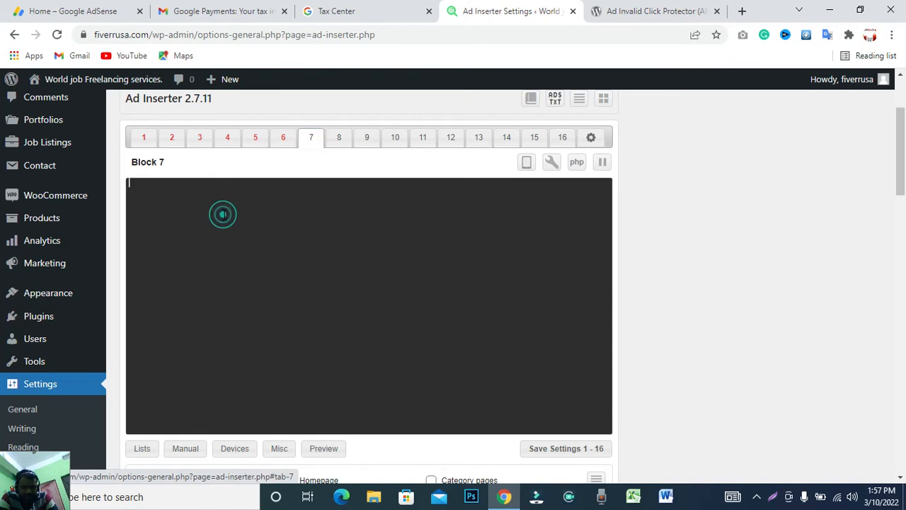
pyautogui.click(47, 20)
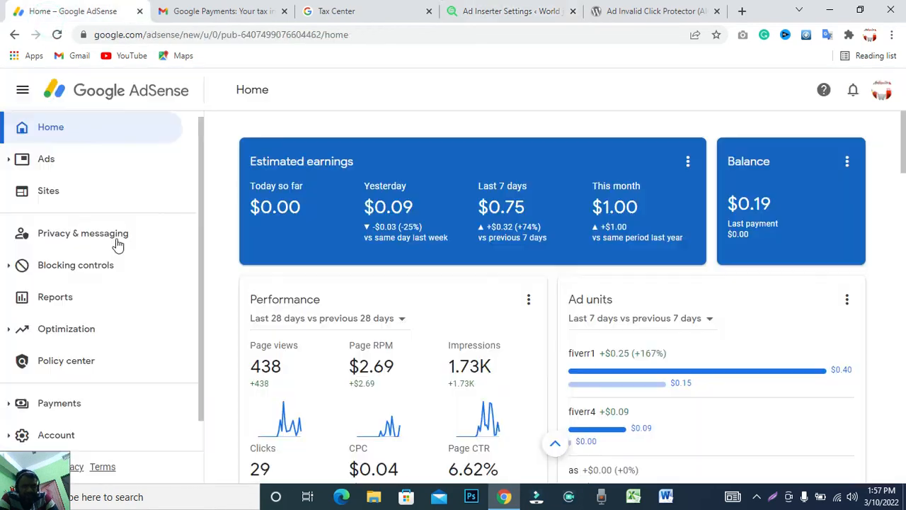
pyautogui.click(46, 159)
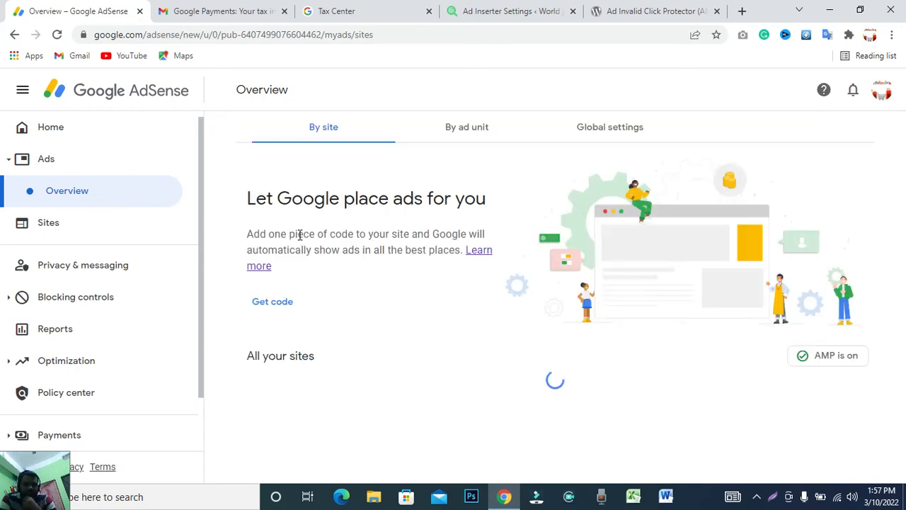
pyautogui.click(471, 129)
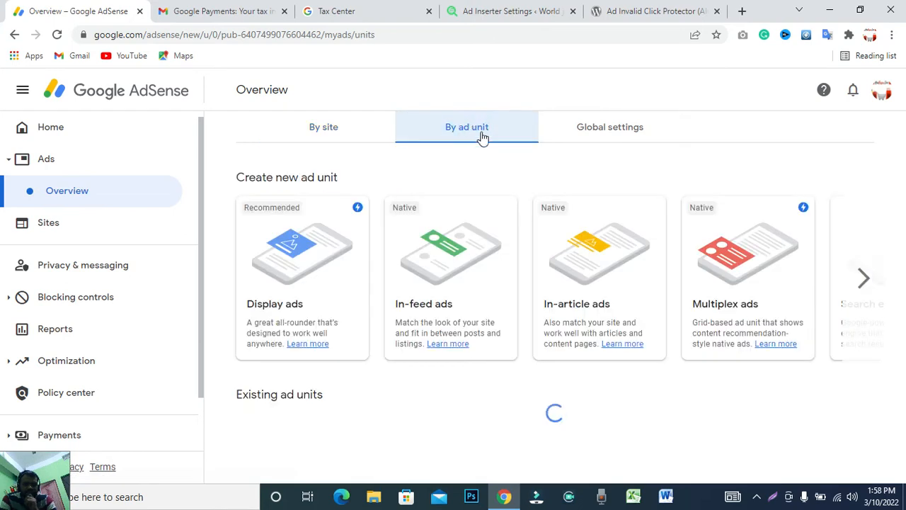
pyautogui.scroll(-2, 317, 378)
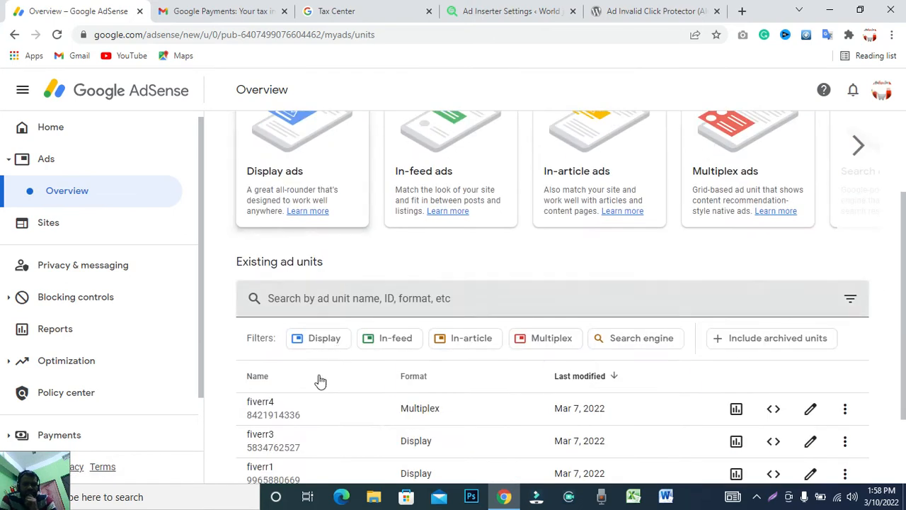
pyautogui.click(324, 339)
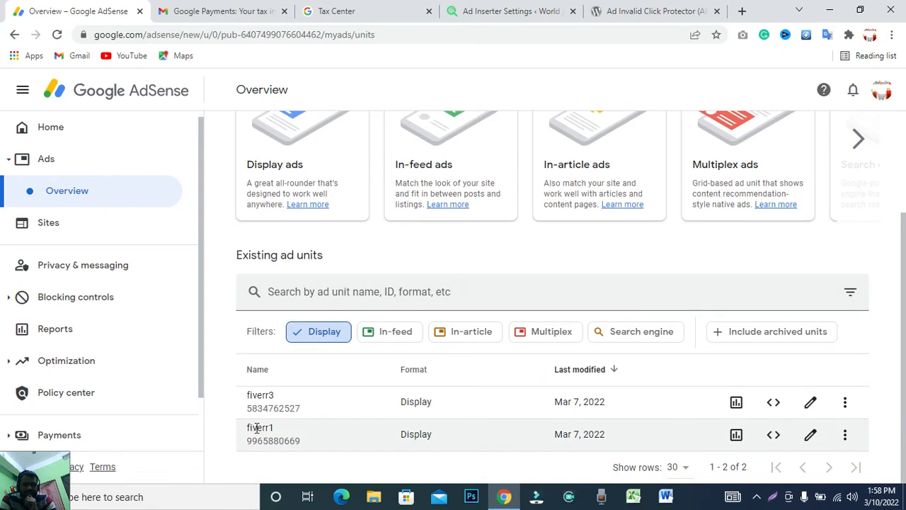
pyautogui.click(773, 403)
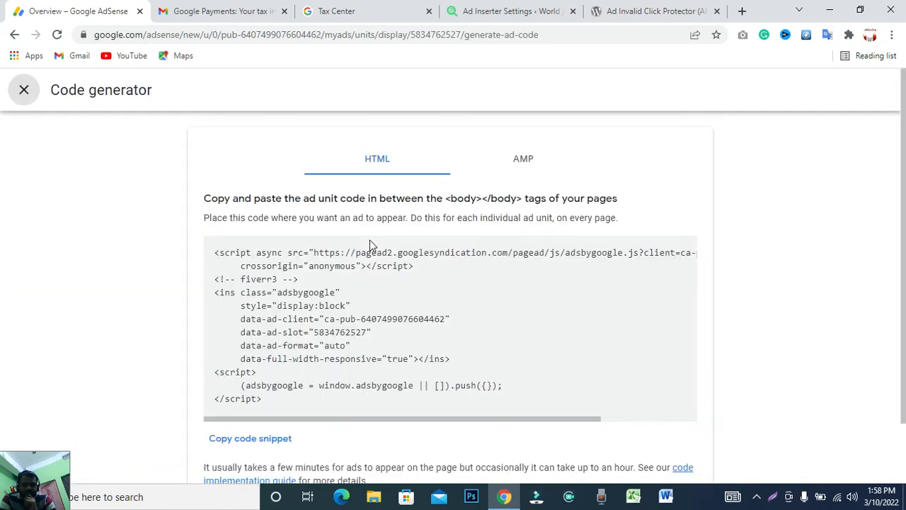
pyautogui.click(237, 441)
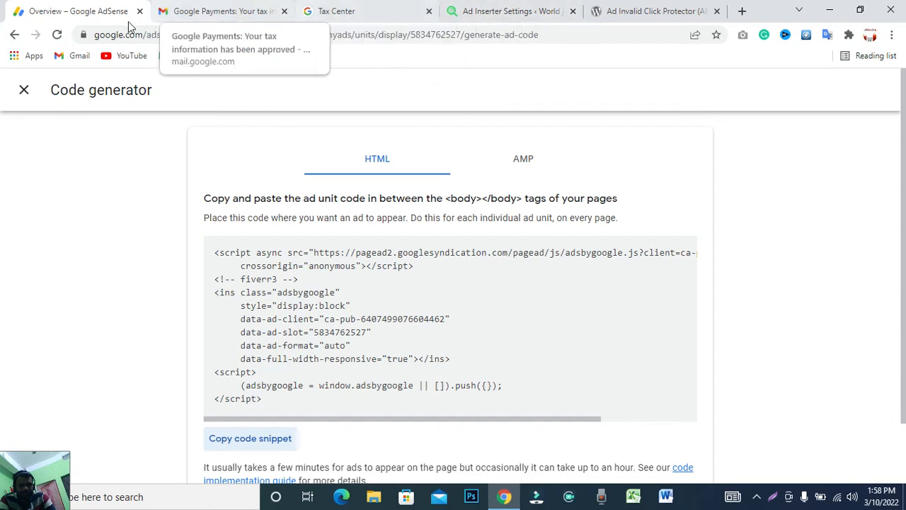
# Step: Return to Ad Inserter, paste the copied ad code into Block 7, and insert blank lines above it
pyautogui.click(621, 16)
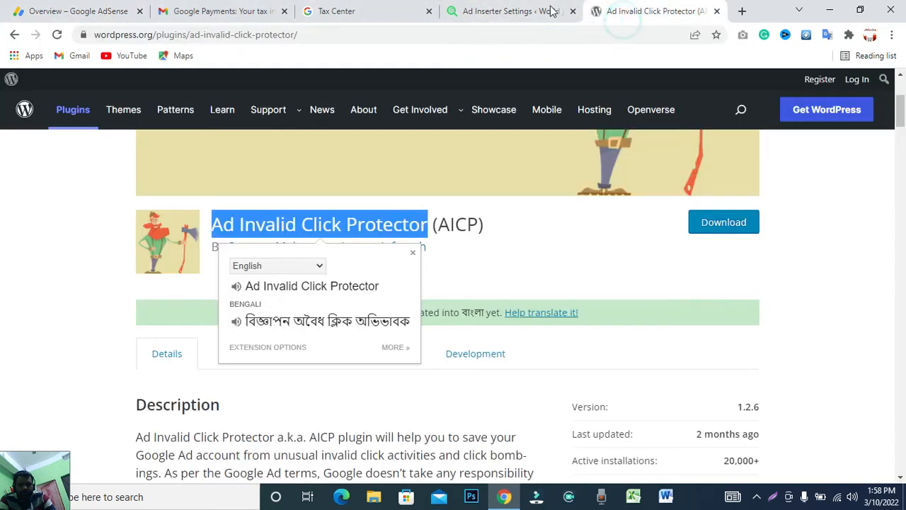
pyautogui.click(506, 15)
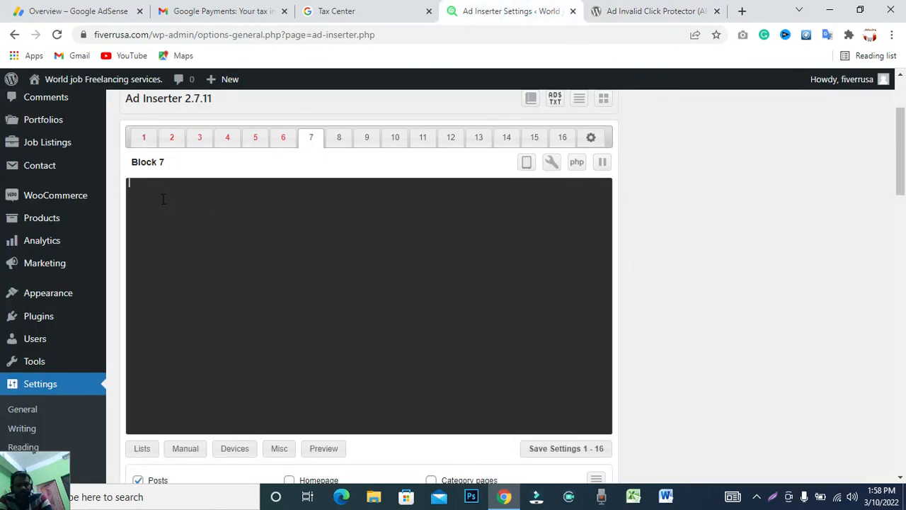
pyautogui.hotkey('ctrl', 'v')
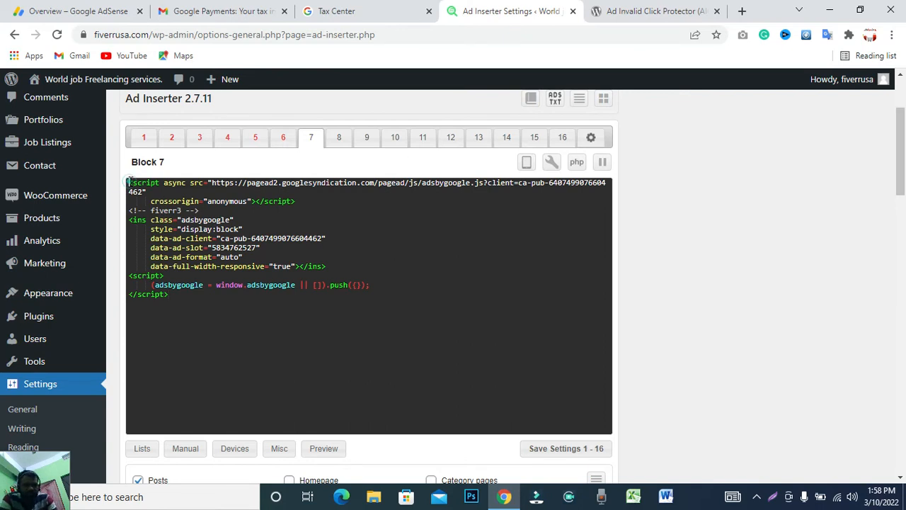
pyautogui.press('Return')
pyautogui.press('Return')
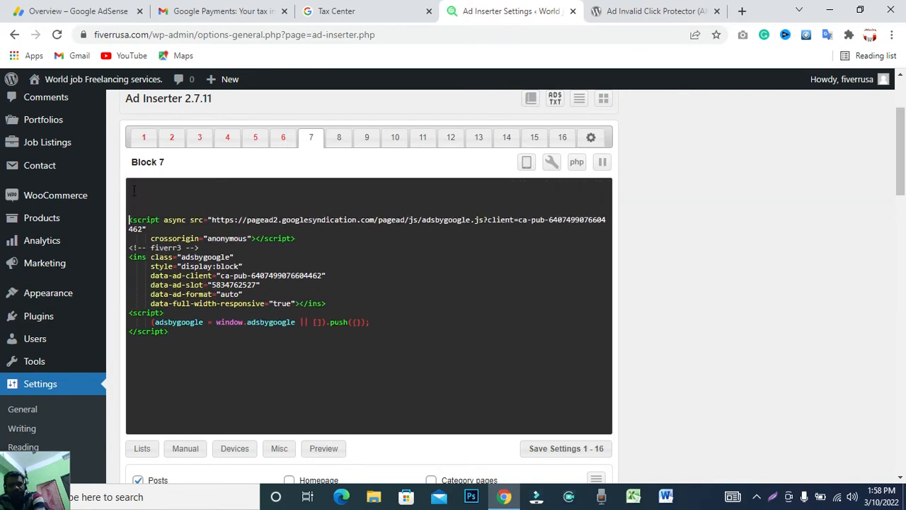
pyautogui.press('Return')
pyautogui.click(152, 199)
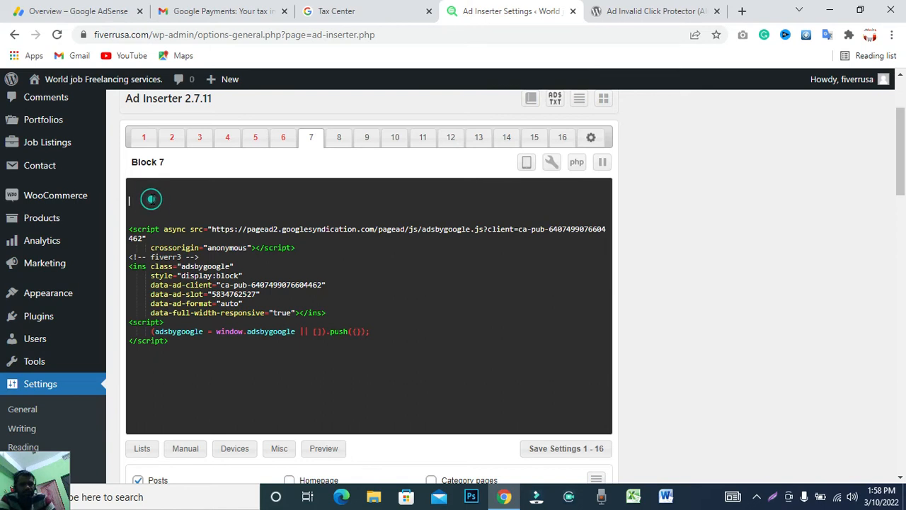
# Step: Copy Block 1's opening PHP lines, from "<?php" through the aicp div, and paste them above Block 7's ad script
pyautogui.click(145, 138)
pyautogui.moveTo(239, 210); pyautogui.dragTo(119, 190)
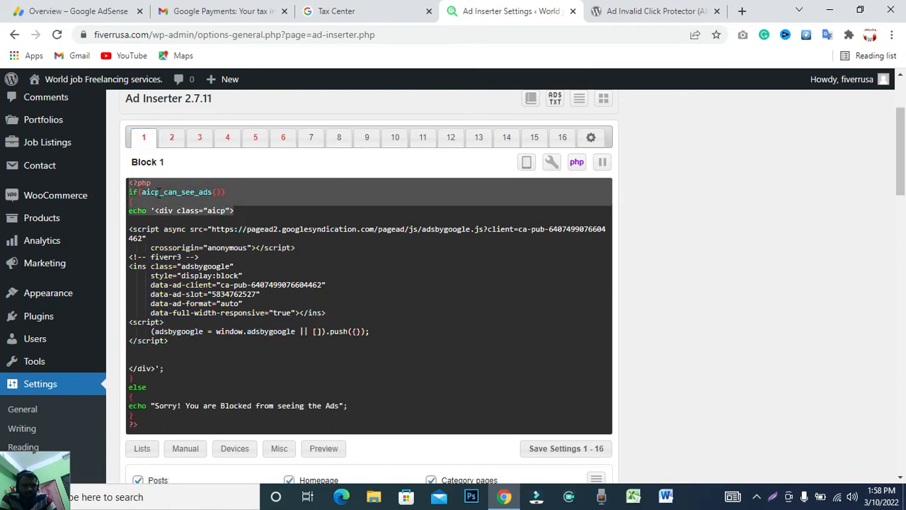
pyautogui.rightClick(160, 192)
pyautogui.click(188, 245)
pyautogui.click(312, 142)
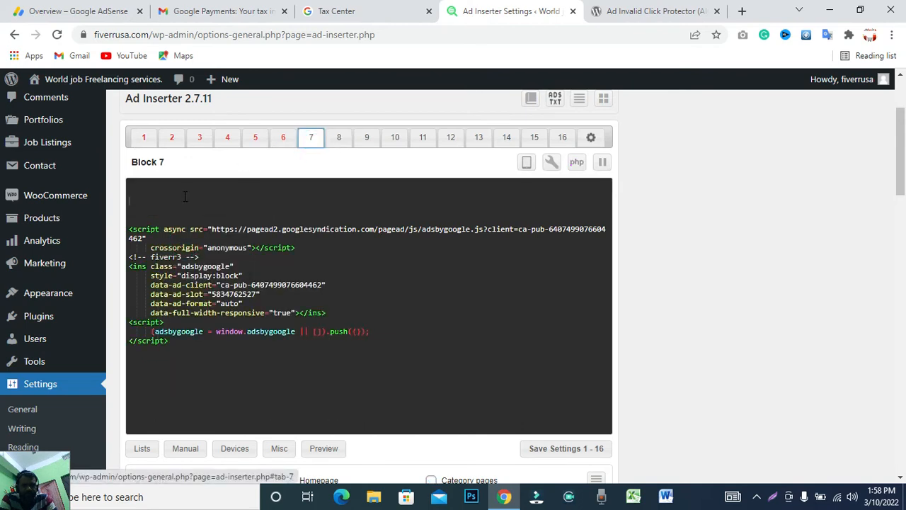
pyautogui.rightClick(135, 200)
pyautogui.click(152, 305)
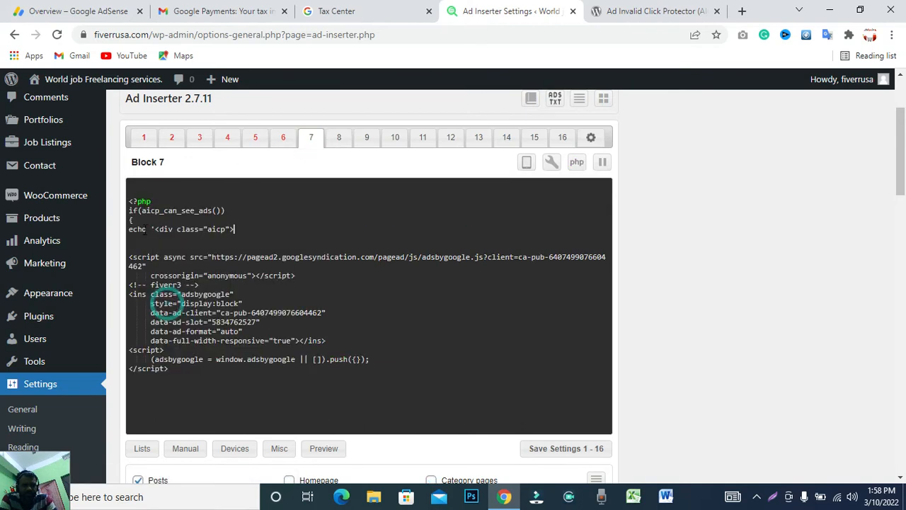
# Step: Remove the surplus blank lines above Block 7's opening PHP tag and above its ad script
pyautogui.click(130, 201)
pyautogui.press('BackSpace')
pyautogui.press('BackSpace')
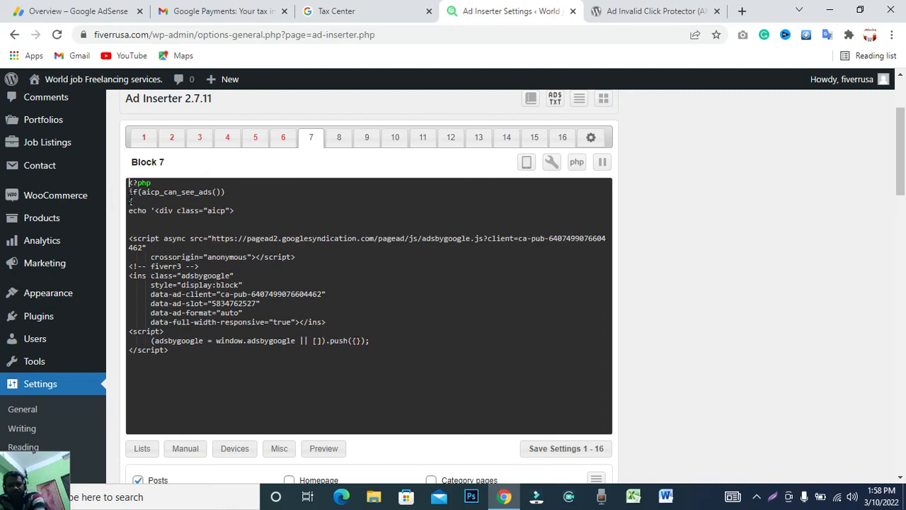
pyautogui.click(128, 237)
pyautogui.press('BackSpace')
# Step: Copy Block 1's closing lines, from "</div>';" through "?>", and paste them below Block 7's ad script
pyautogui.click(168, 378)
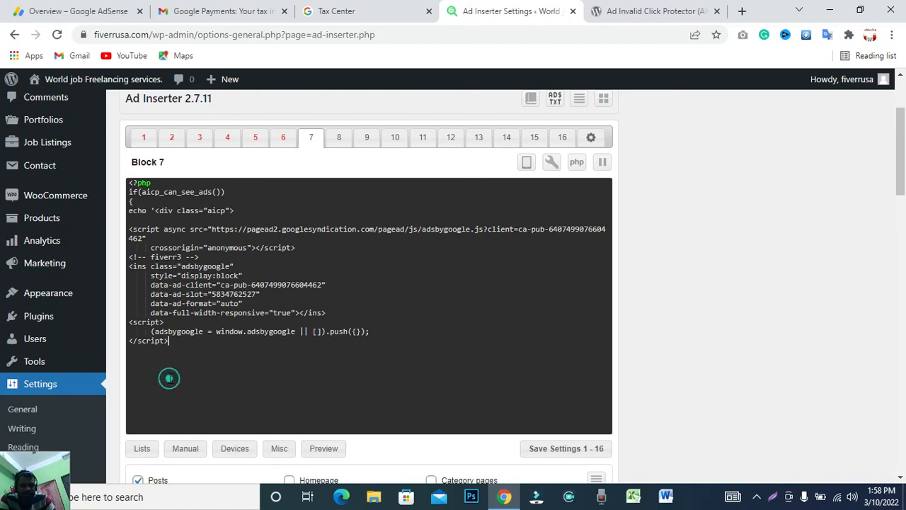
pyautogui.click(143, 138)
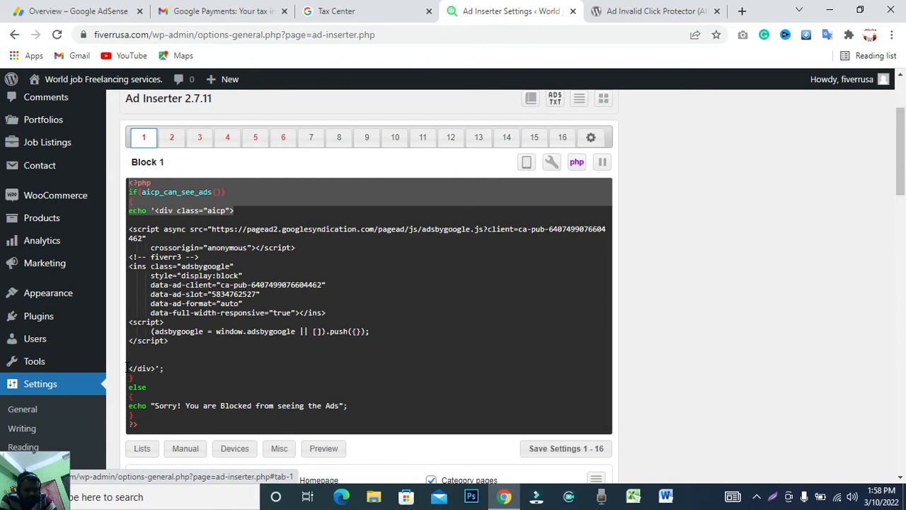
pyautogui.moveTo(128, 367); pyautogui.dragTo(155, 428)
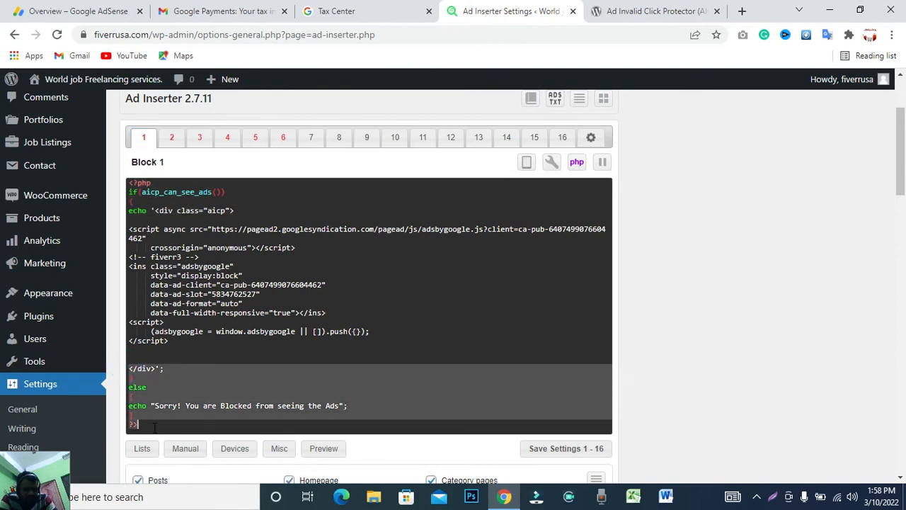
pyautogui.rightClick(169, 400)
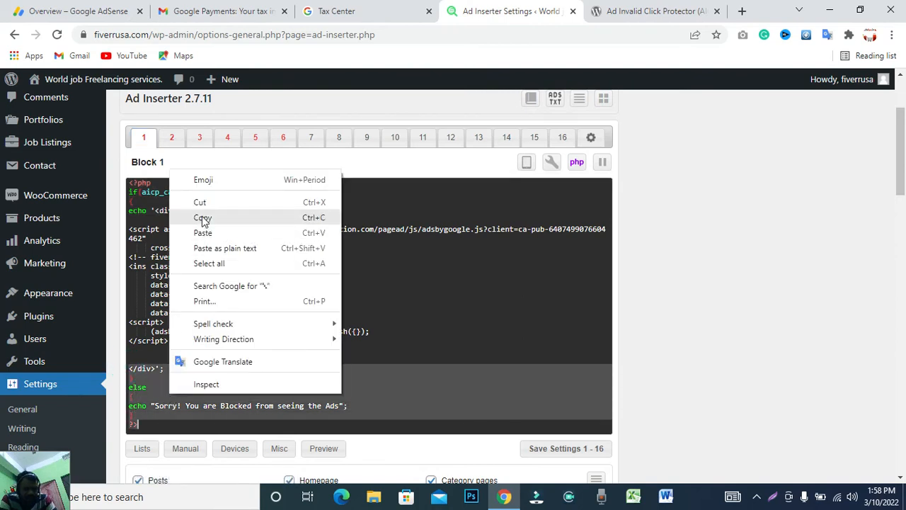
pyautogui.click(202, 217)
pyautogui.click(311, 139)
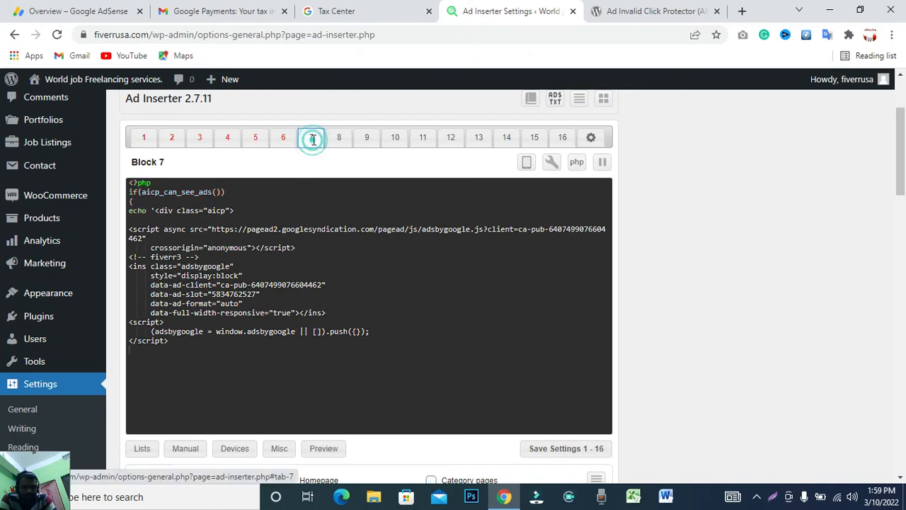
pyautogui.rightClick(132, 354)
pyautogui.click(167, 252)
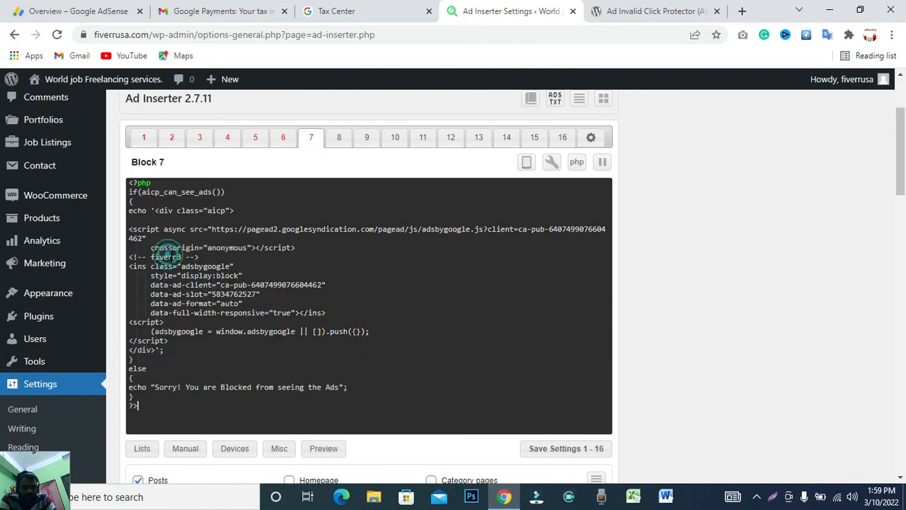
# Step: Turn on PHP processing for Block 7 and add a blank line before the closing div
pyautogui.click(577, 164)
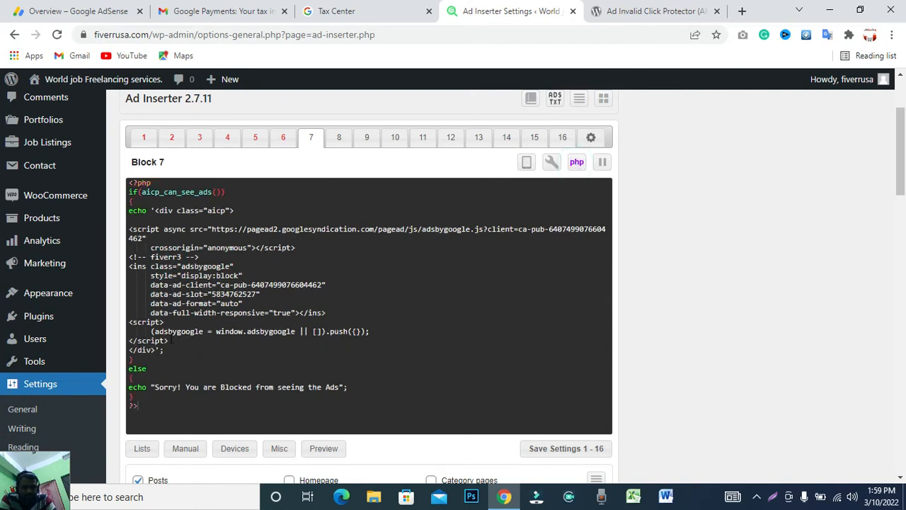
pyautogui.click(130, 347)
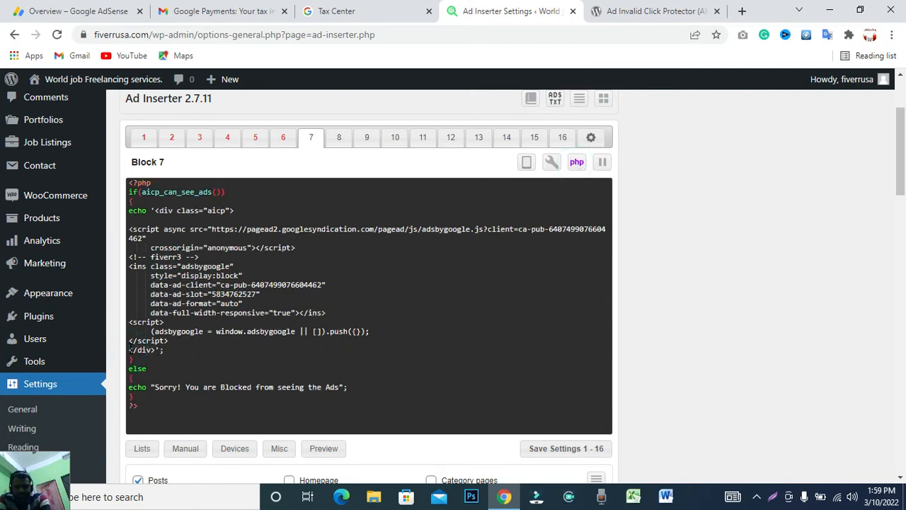
pyautogui.press('Return')
pyautogui.click(277, 344)
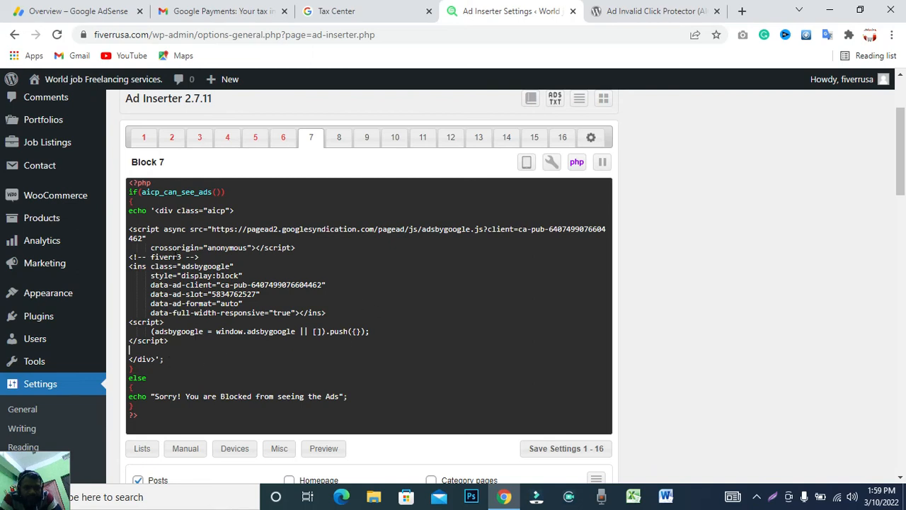
# Step: Turn off PHP processing for Block 7 and save the block settings
pyautogui.scroll(-5, 372, 232)
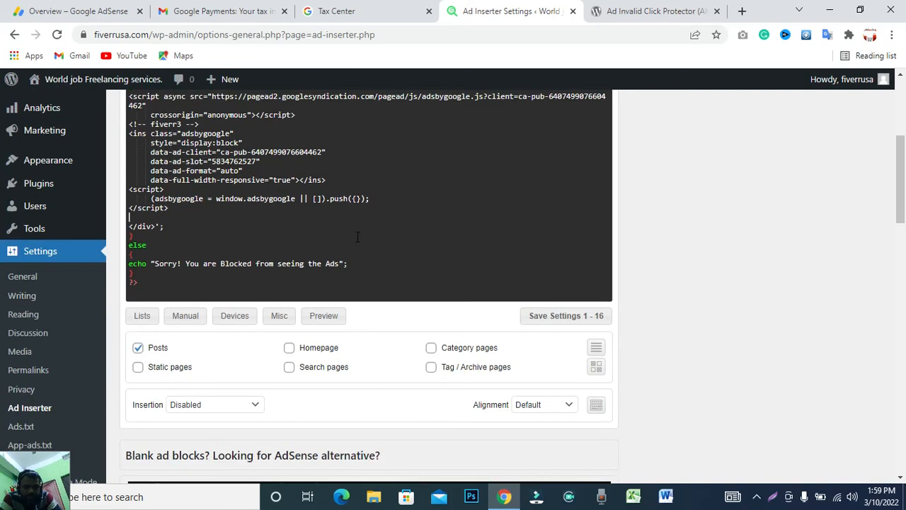
pyautogui.scroll(-3, 323, 358)
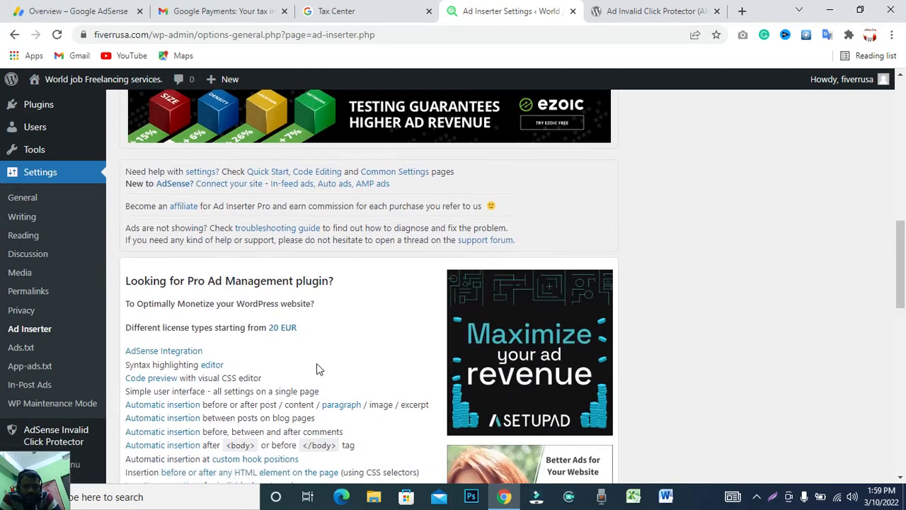
pyautogui.scroll(8, 316, 366)
pyautogui.scroll(1, 348, 300)
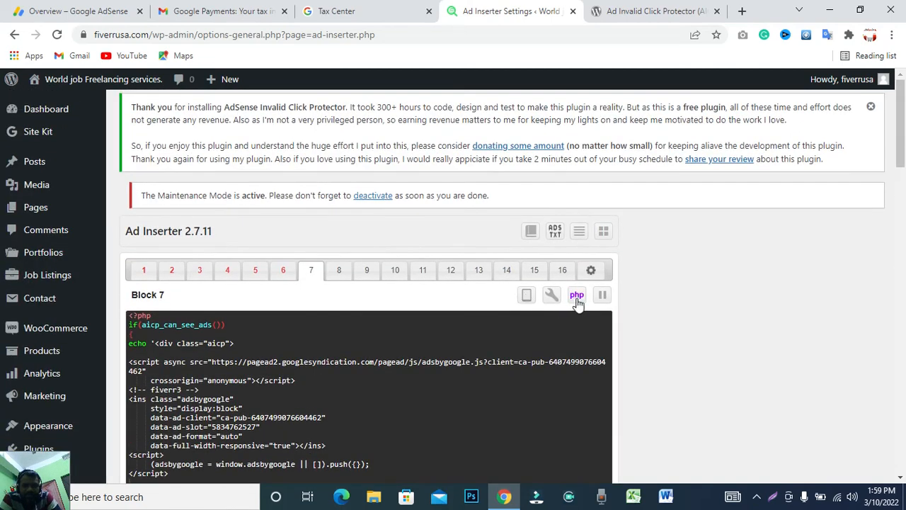
pyautogui.scroll(-3, 422, 328)
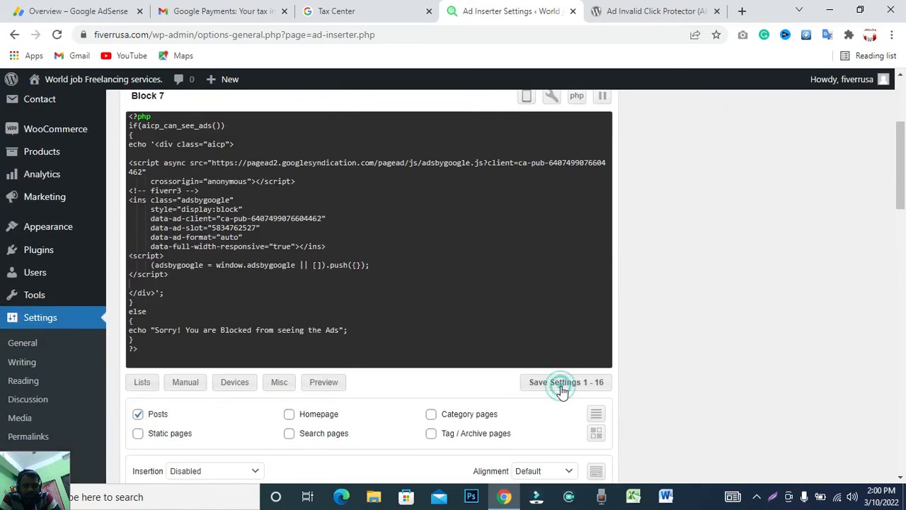
pyautogui.click(556, 388)
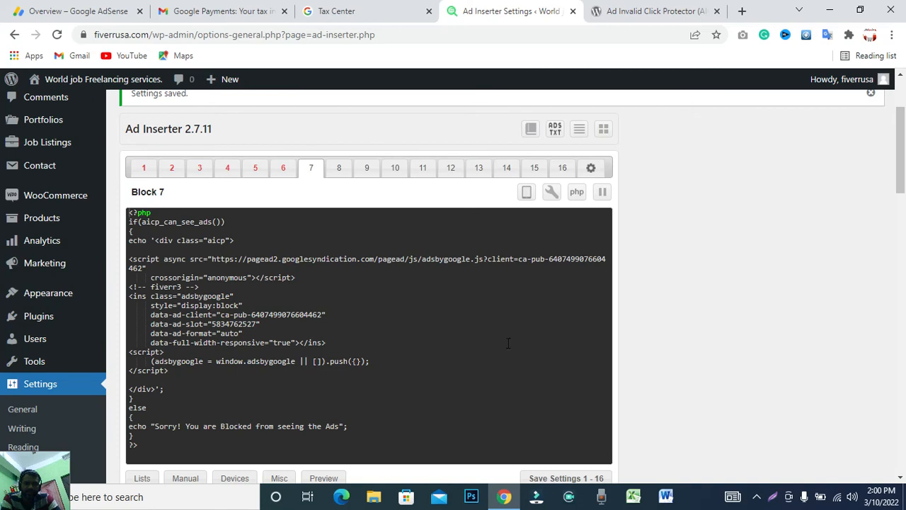
# Step: Enable Block 7 on the homepage and on search pages
pyautogui.scroll(3, 509, 343)
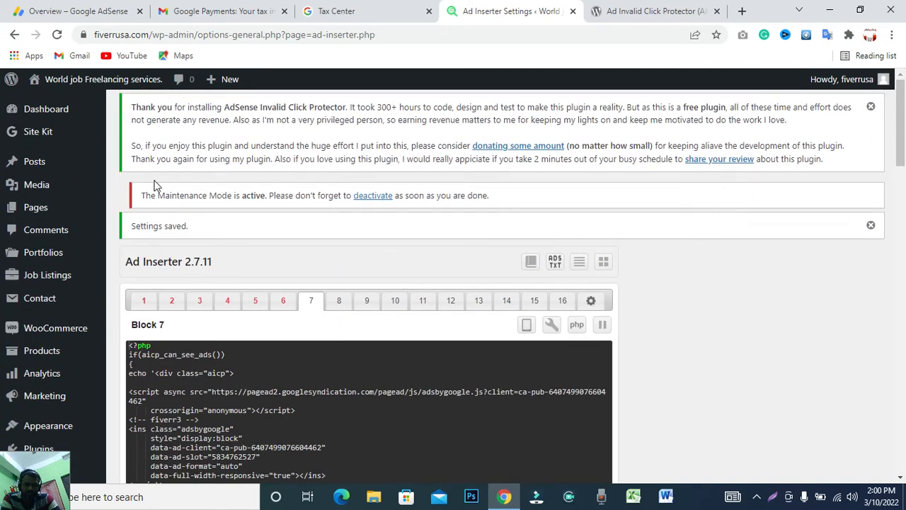
pyautogui.moveTo(47, 116)
pyautogui.scroll(-4, 146, 307)
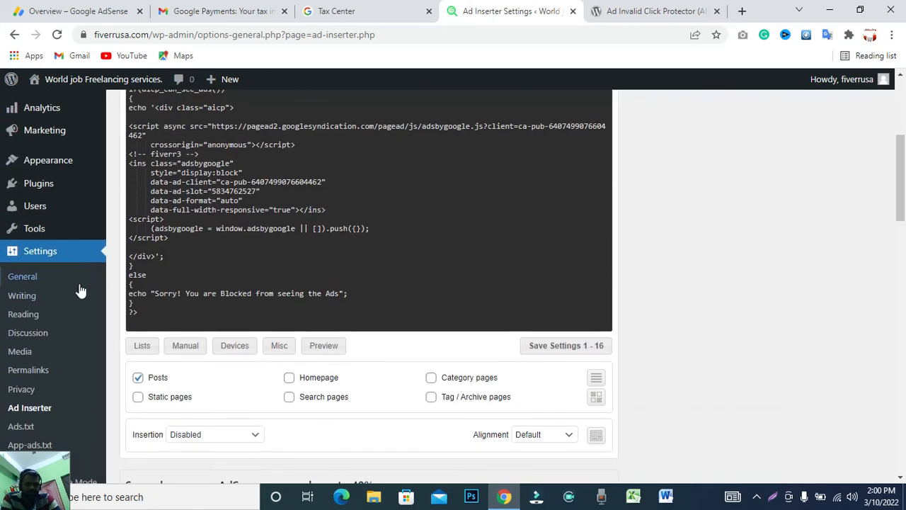
pyautogui.scroll(-2, 85, 277)
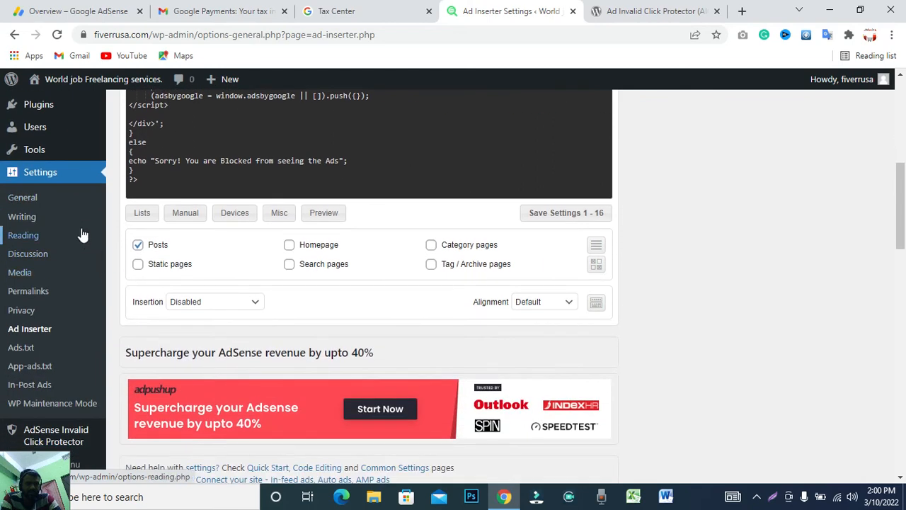
pyautogui.click(289, 245)
pyautogui.click(289, 264)
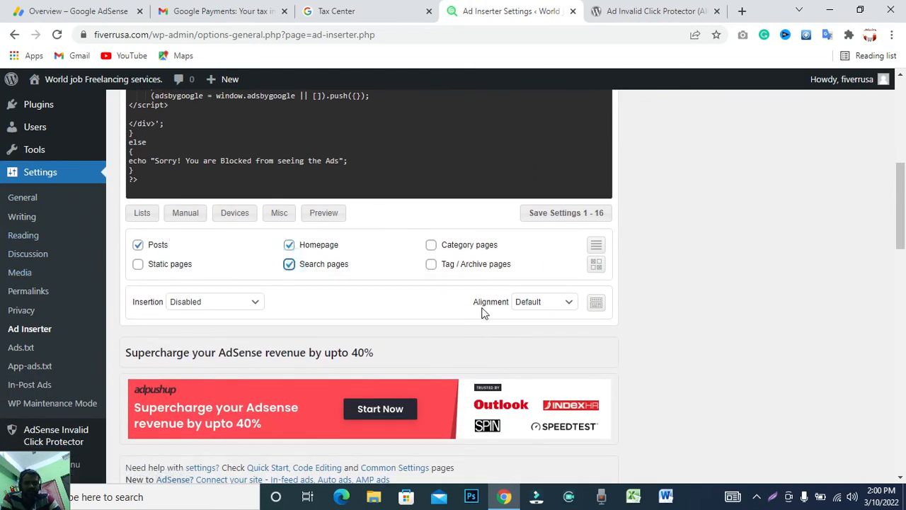
# Step: Set Block 7's automatic insertion to After post and save the settings
pyautogui.scroll(-3, 344, 329)
pyautogui.scroll(4, 345, 332)
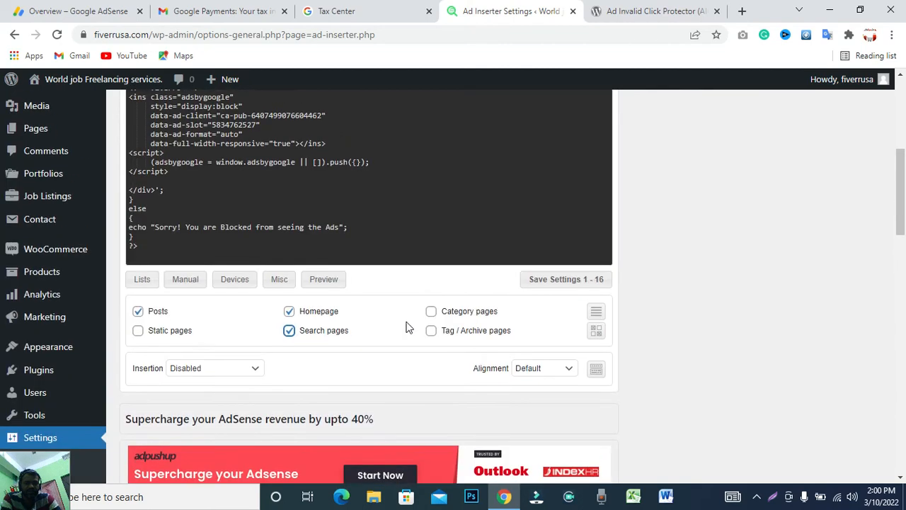
pyautogui.click(244, 369)
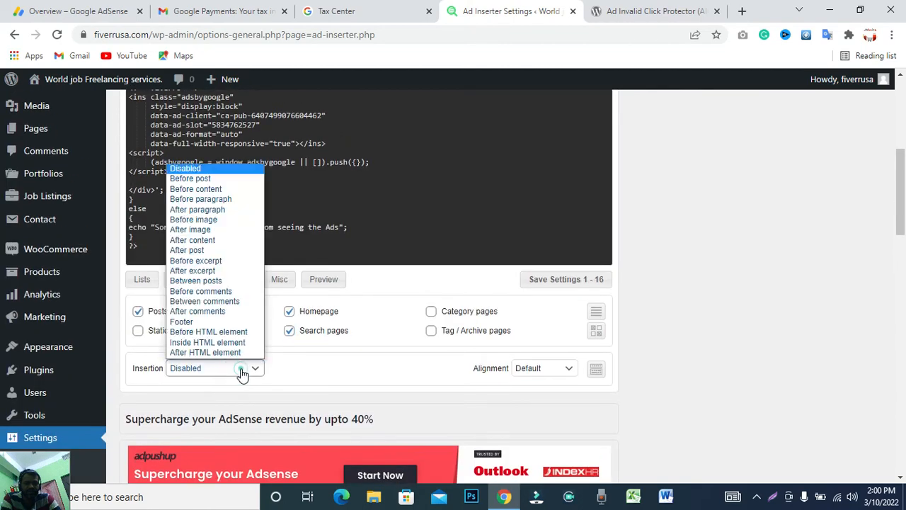
pyautogui.click(198, 253)
pyautogui.scroll(-3, 422, 348)
pyautogui.scroll(4, 432, 347)
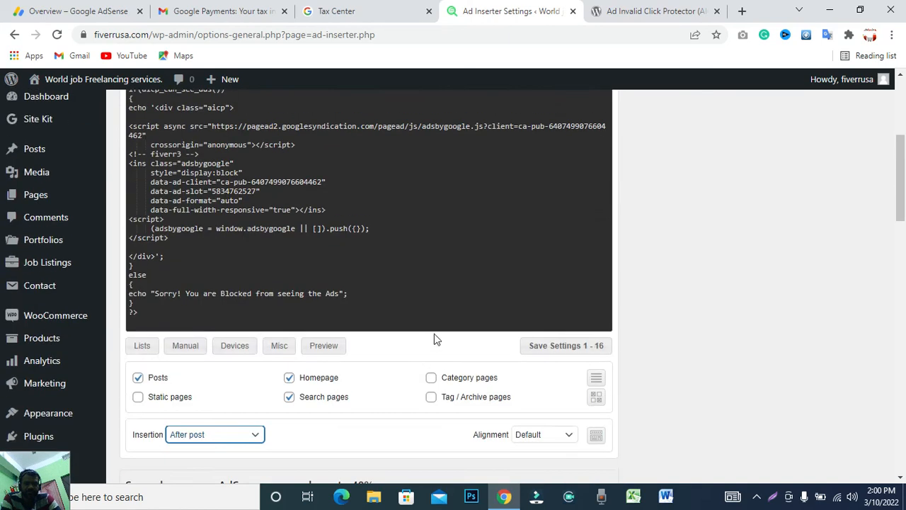
pyautogui.scroll(4, 433, 343)
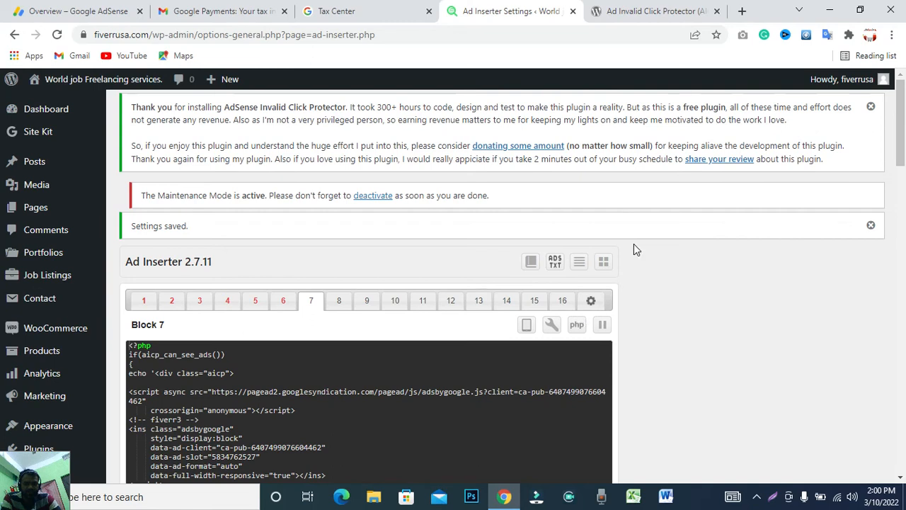
pyautogui.scroll(-10, 741, 249)
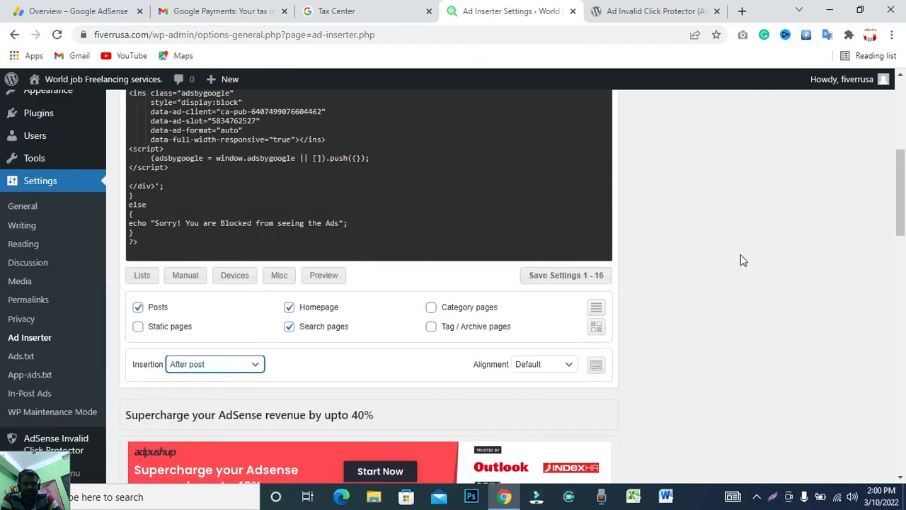
pyautogui.scroll(-3, 566, 370)
pyautogui.scroll(3, 409, 262)
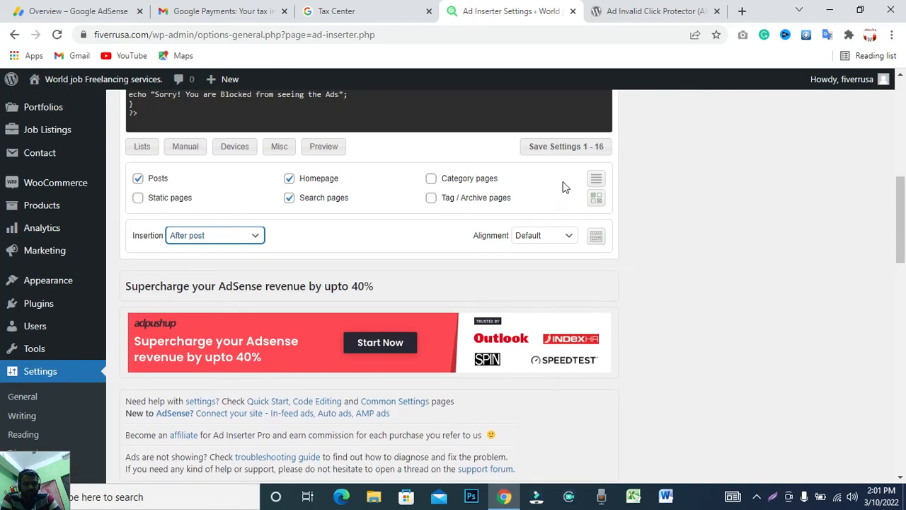
pyautogui.click(555, 148)
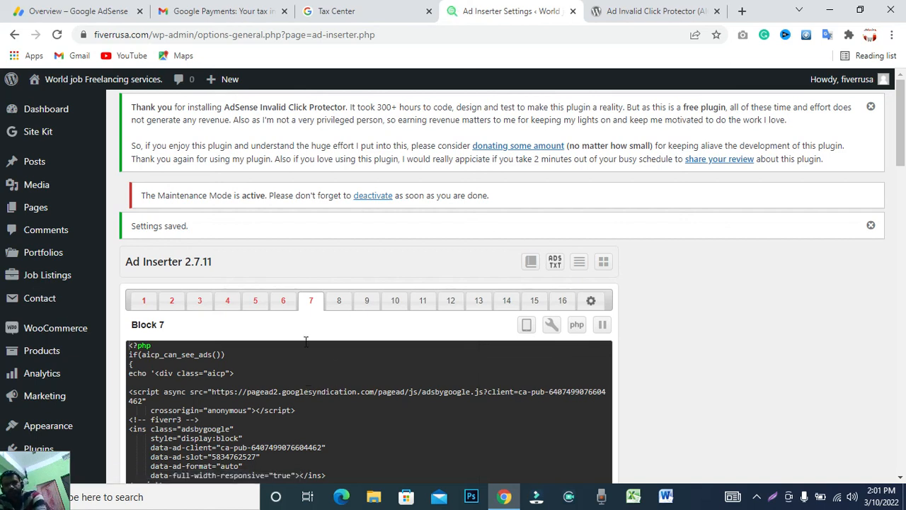
# Step: Review Block 7's wrapped ad code together with its page-type options and insertion setting
pyautogui.scroll(-1, 47, 403)
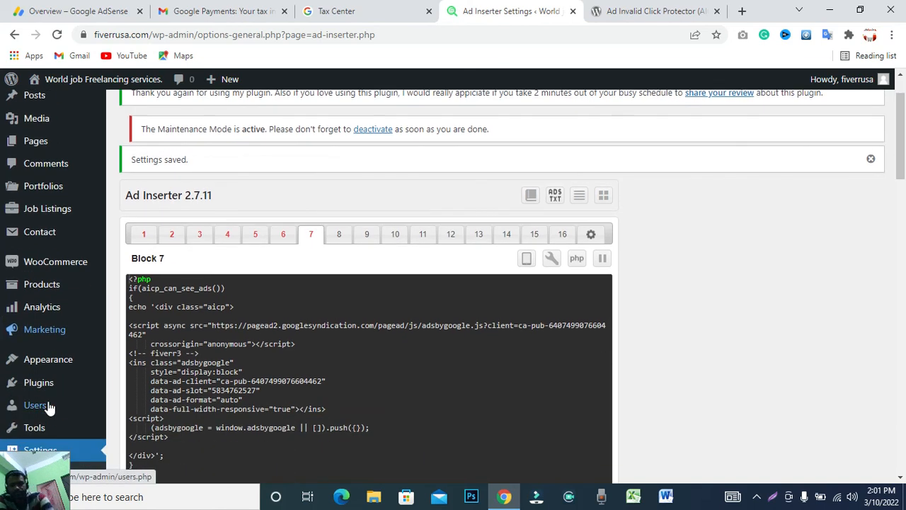
pyautogui.moveTo(48, 406)
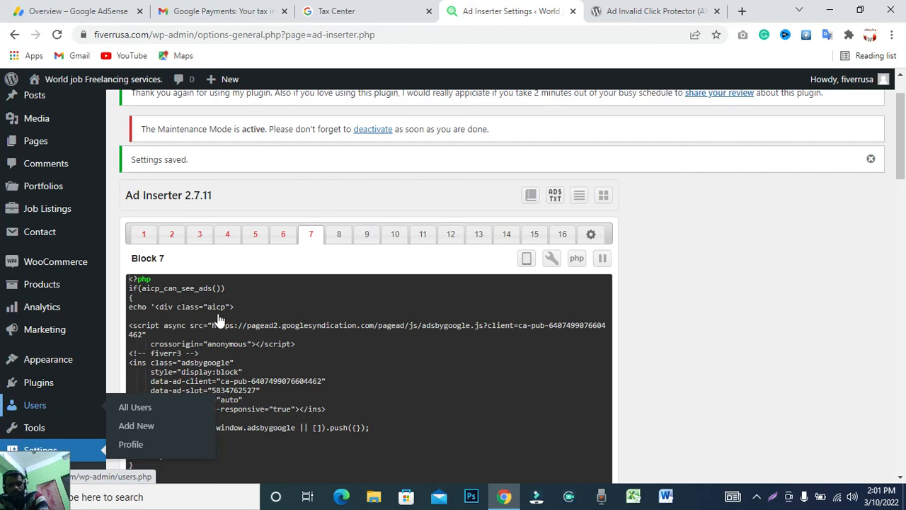
pyautogui.scroll(-1, 206, 320)
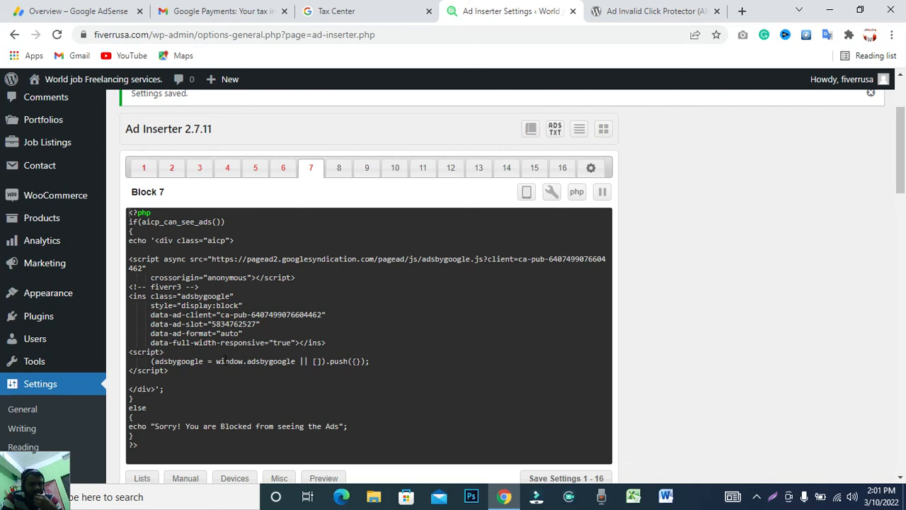
pyautogui.scroll(1, 239, 299)
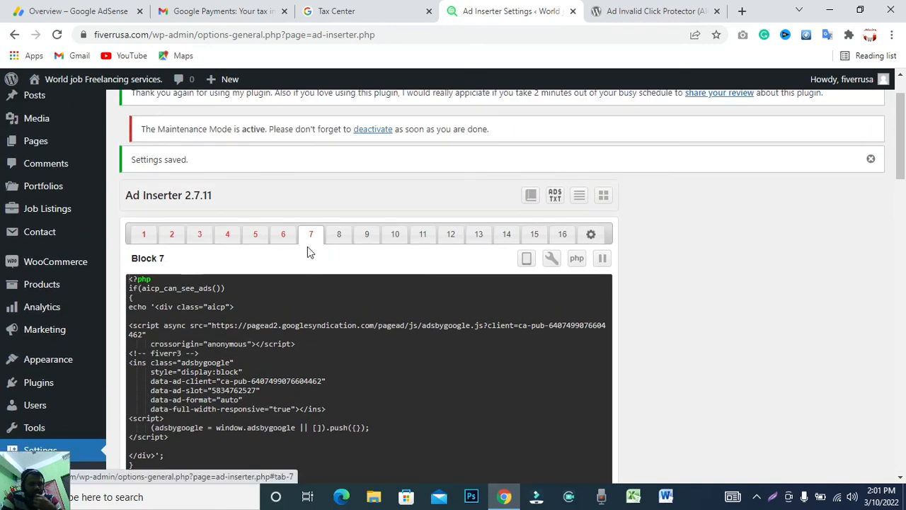
pyautogui.scroll(-5, 202, 270)
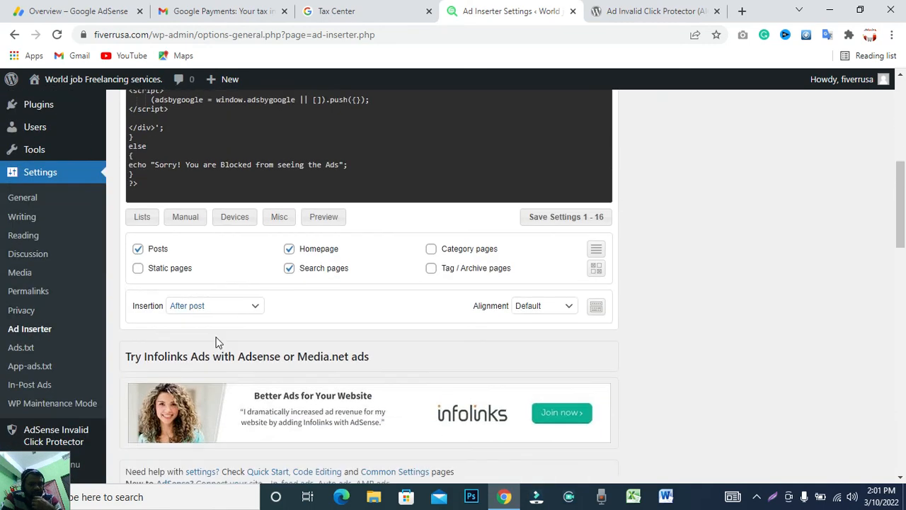
pyautogui.scroll(4, 213, 351)
pyautogui.scroll(-3, 231, 304)
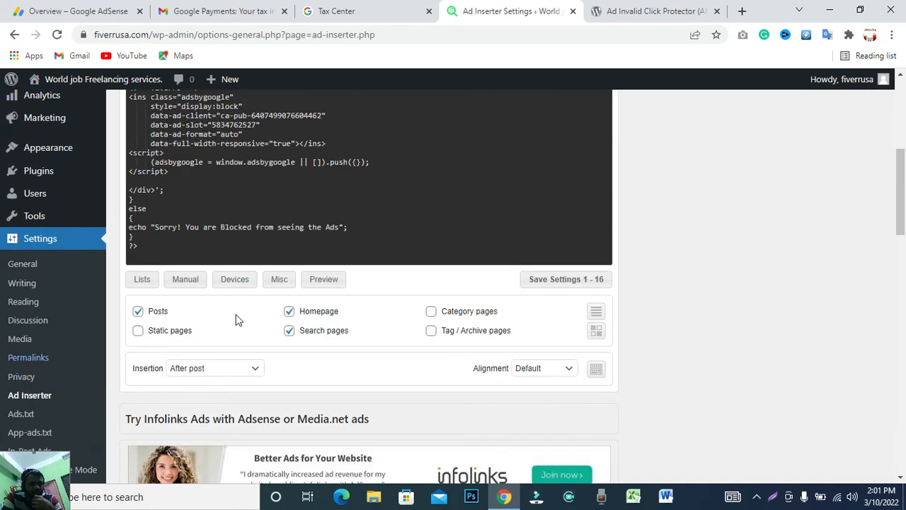
pyautogui.scroll(2, 344, 260)
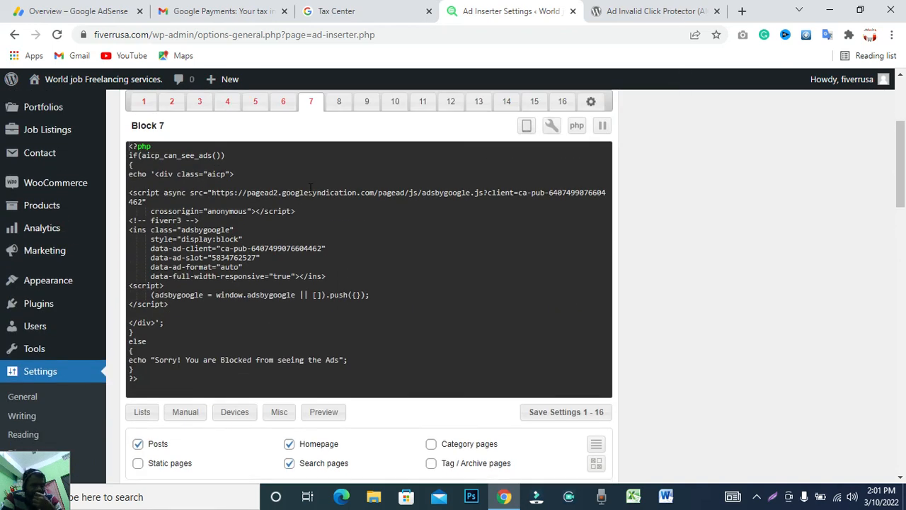
pyautogui.scroll(1, 360, 257)
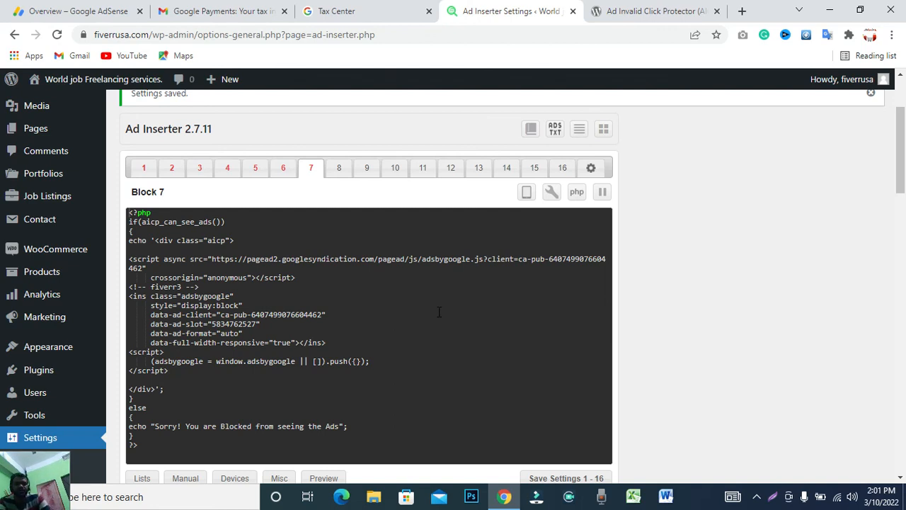
# Step: Switch PHP processing for Block 7 on and back off again
pyautogui.click(577, 195)
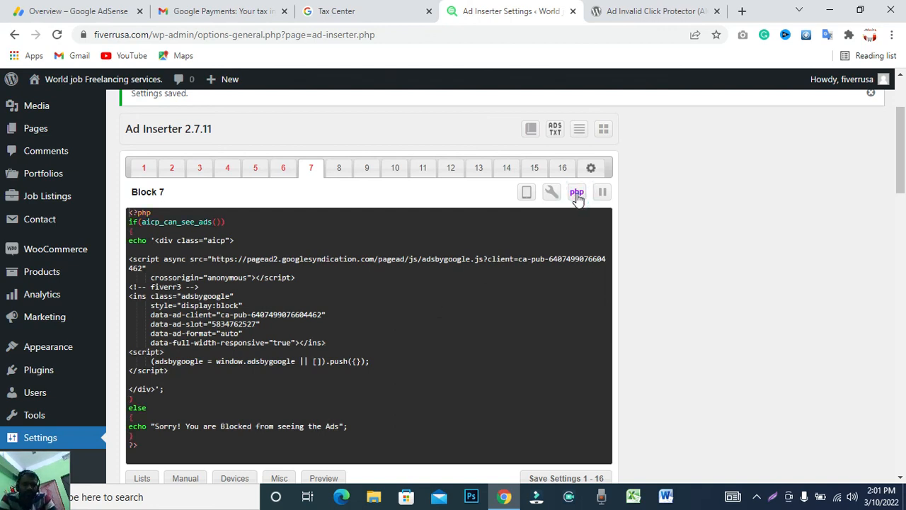
pyautogui.click(577, 196)
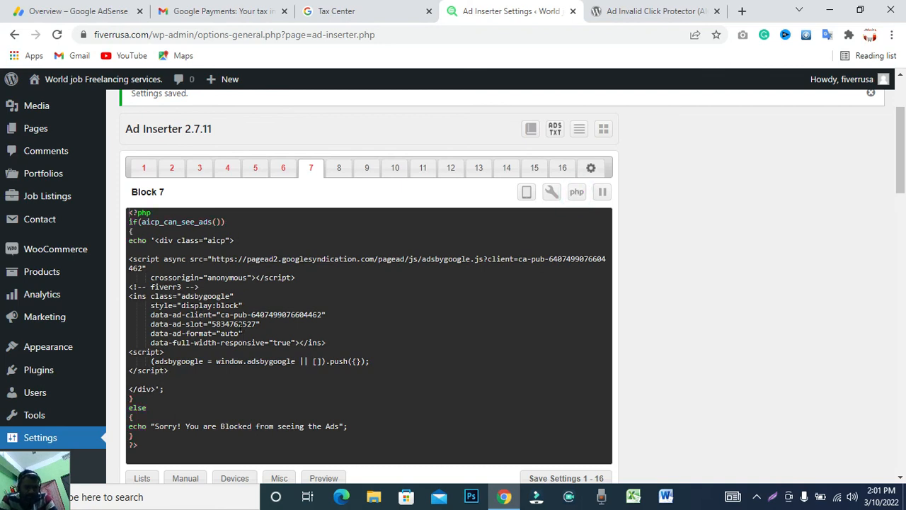
pyautogui.scroll(3, 95, 265)
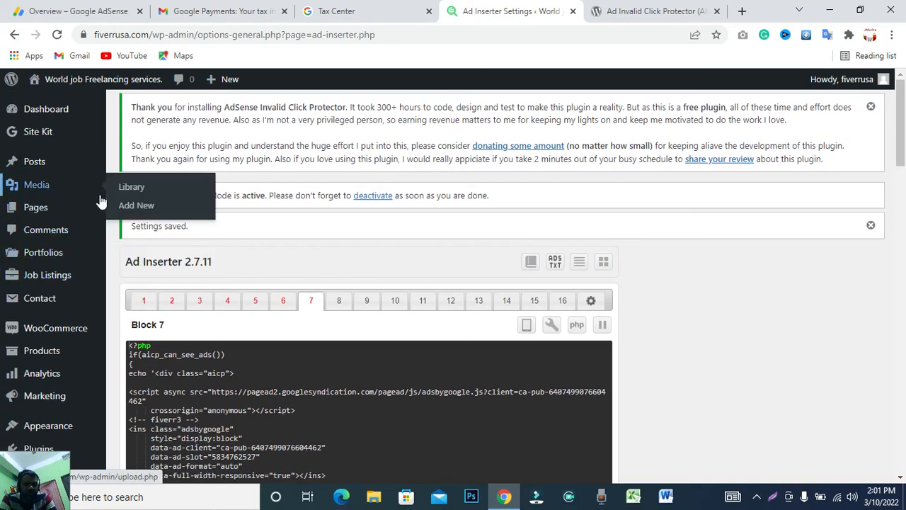